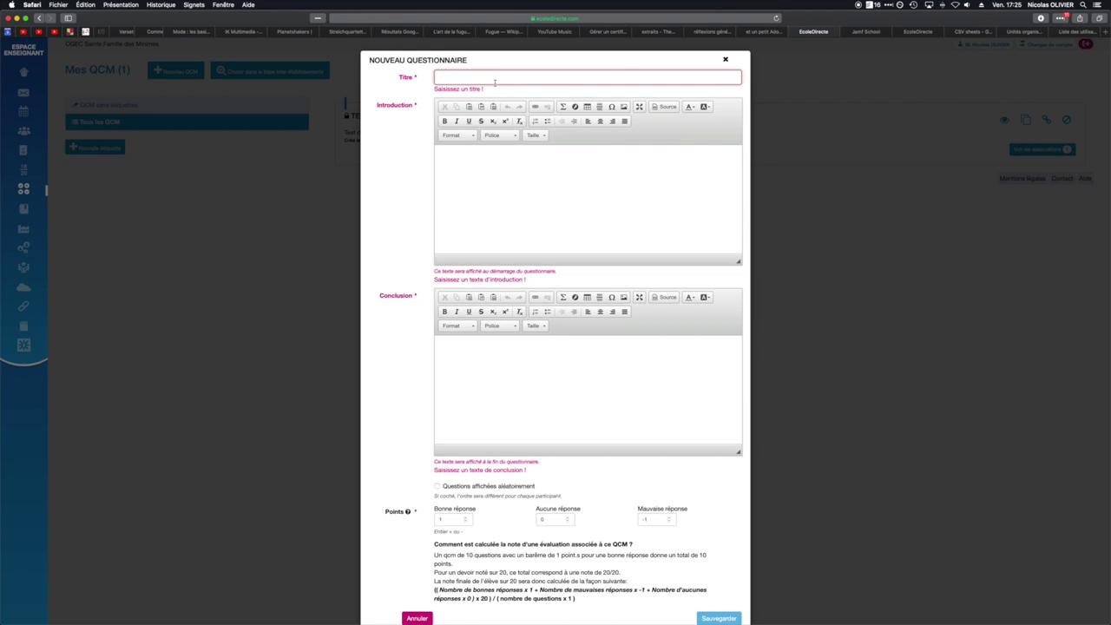
# Step: Title the new questionnaire "TEST QCM", with the introduction "sdfgsdfg" and the conclusion "gsdfsdfhsfg"
pyautogui.write('EST QCM')
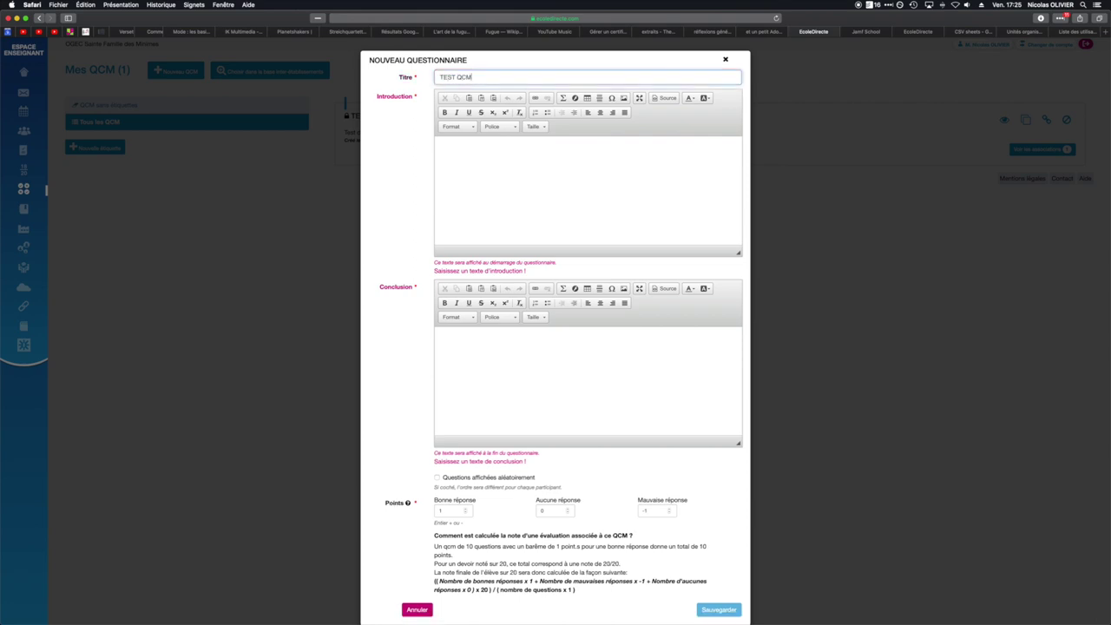
pyautogui.click(513, 157)
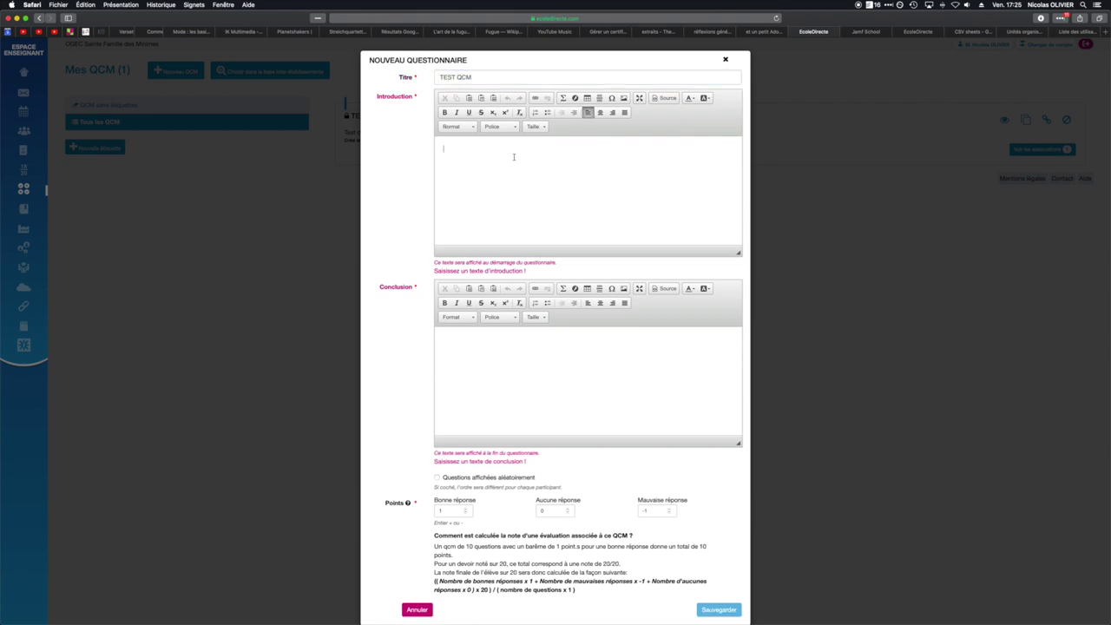
pyautogui.write('sdfgsdfg')
pyautogui.click(494, 401)
pyautogui.write('gsdfsdfhsfg')
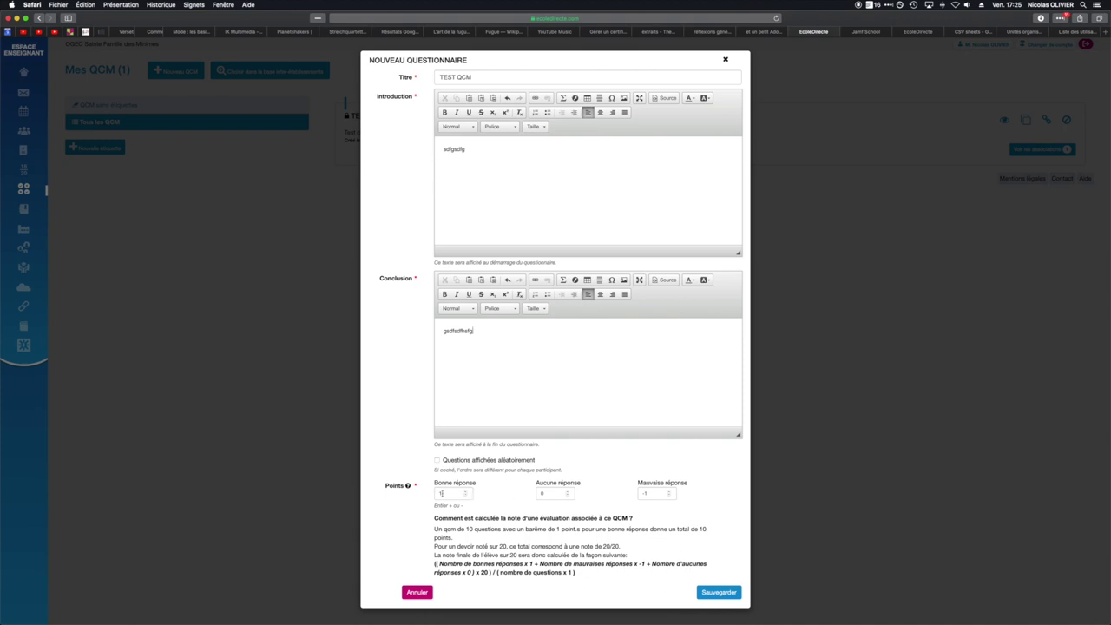
# Step: Set the points for a wrong answer (Mauvaise réponse) to 0 and save the questionnaire
pyautogui.doubleClick(644, 493)
pyautogui.write('0')
pyautogui.click(719, 593)
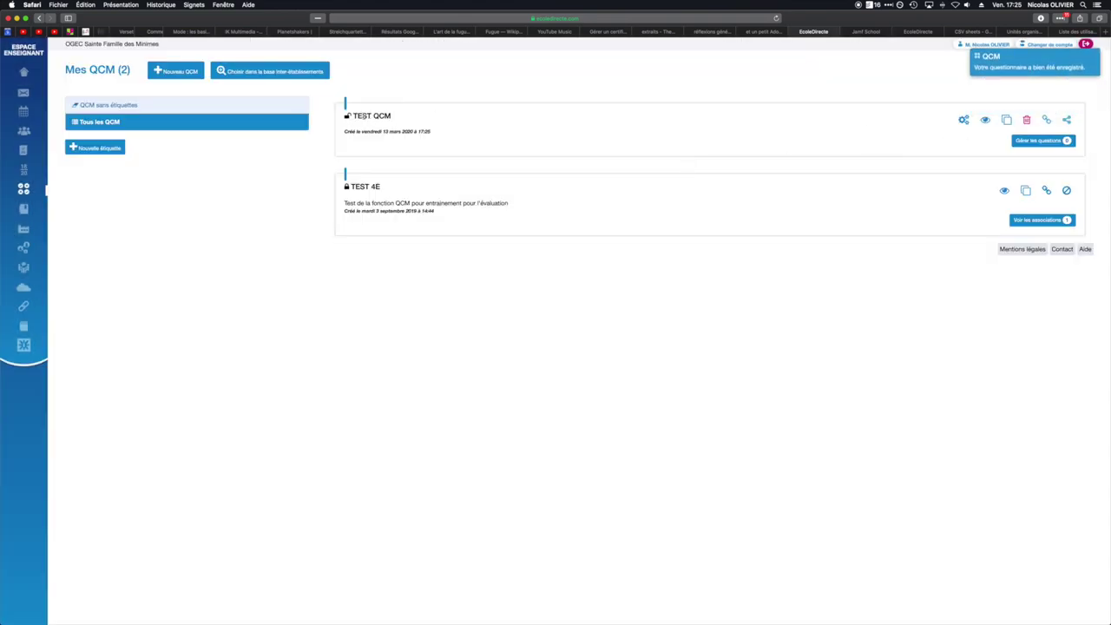
# Step: Add a new question to TEST QCM with the text "Y'a t il une batterie dans cet extrait musical"
pyautogui.moveTo(348, 121)
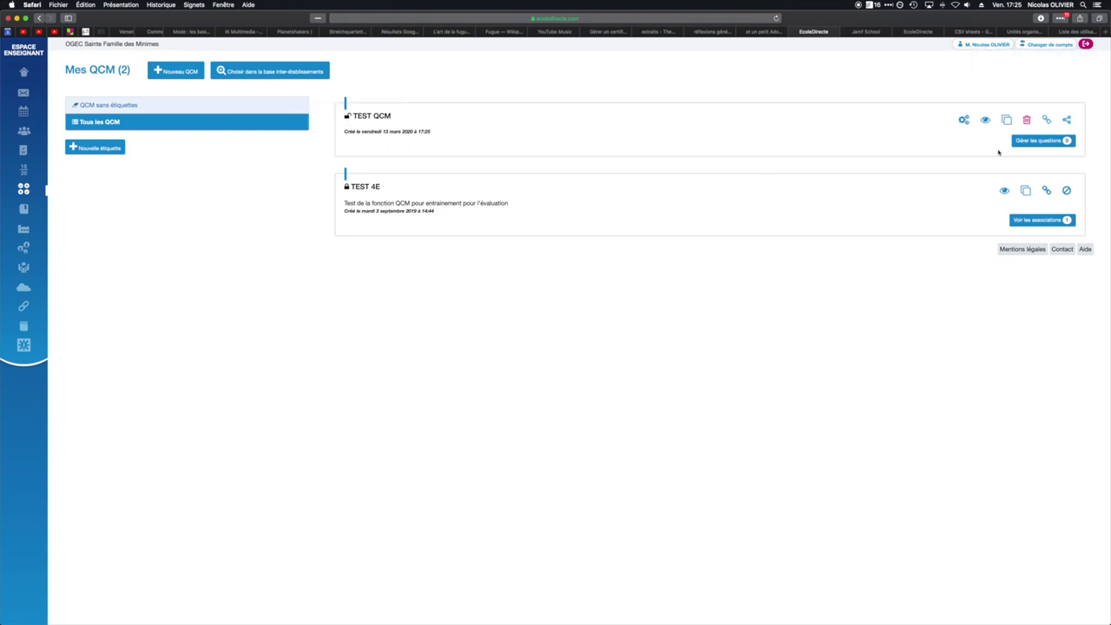
pyautogui.click(1037, 141)
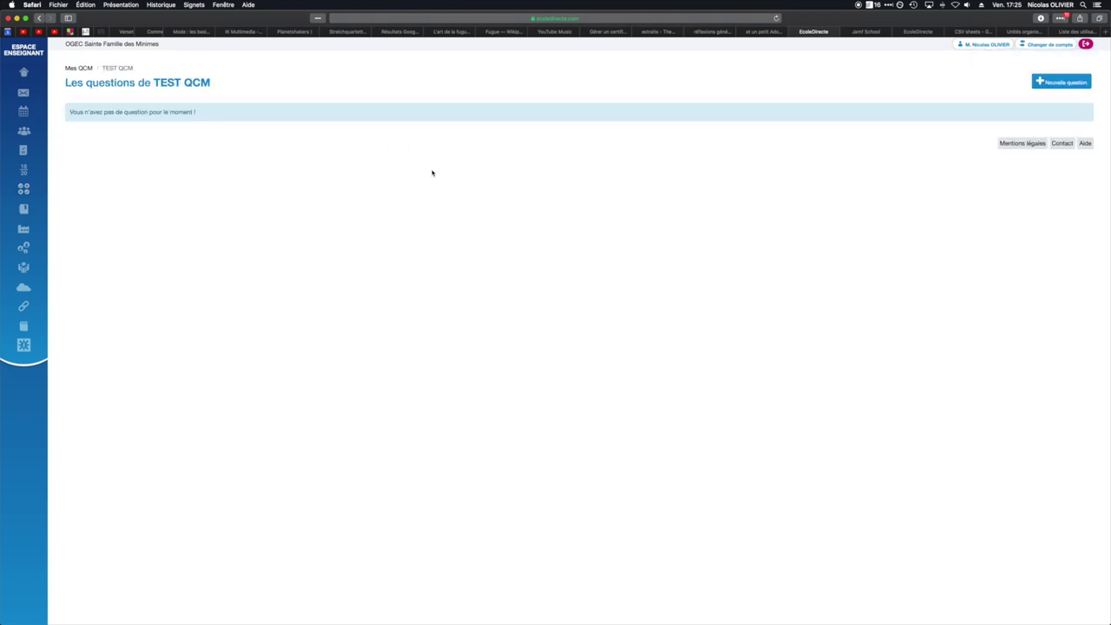
pyautogui.click(1060, 82)
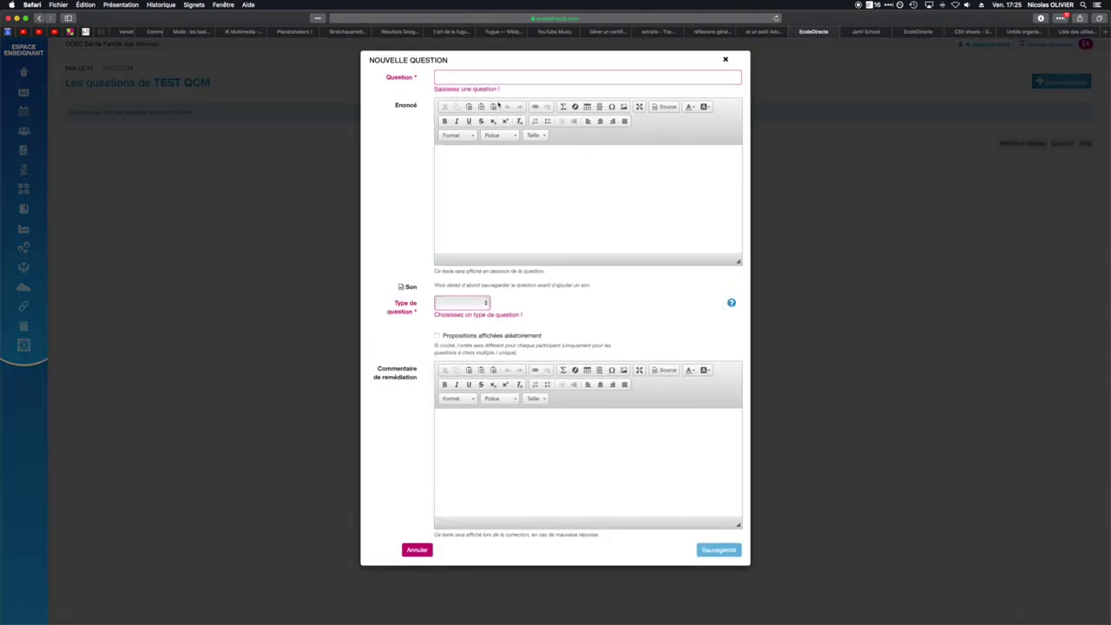
pyautogui.click(463, 78)
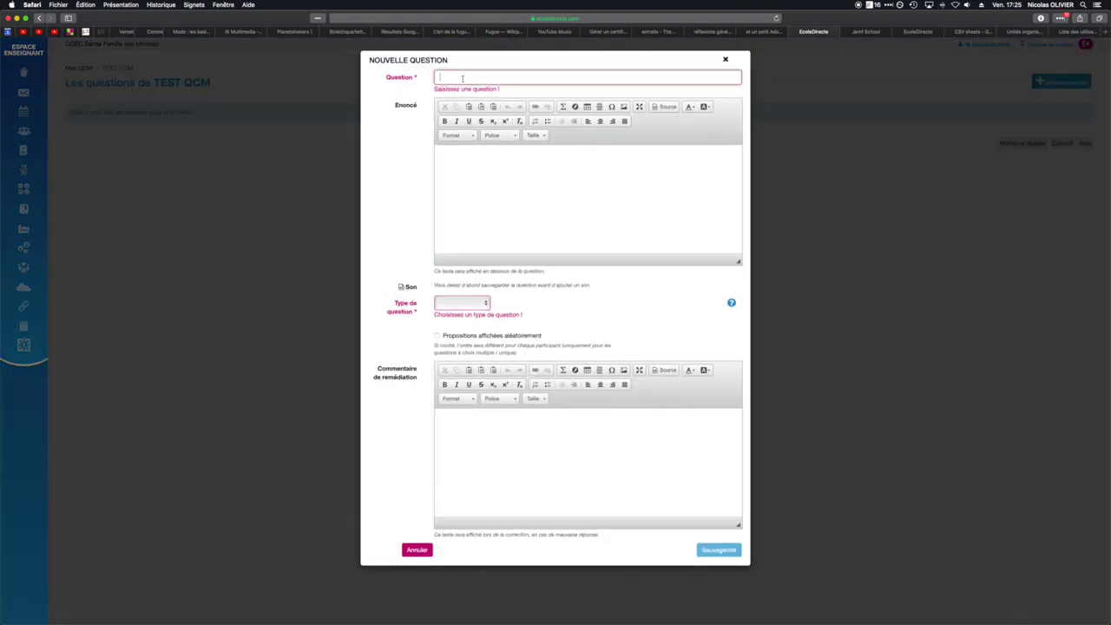
pyautogui.write("Y'a t-il une batterie dans ce")
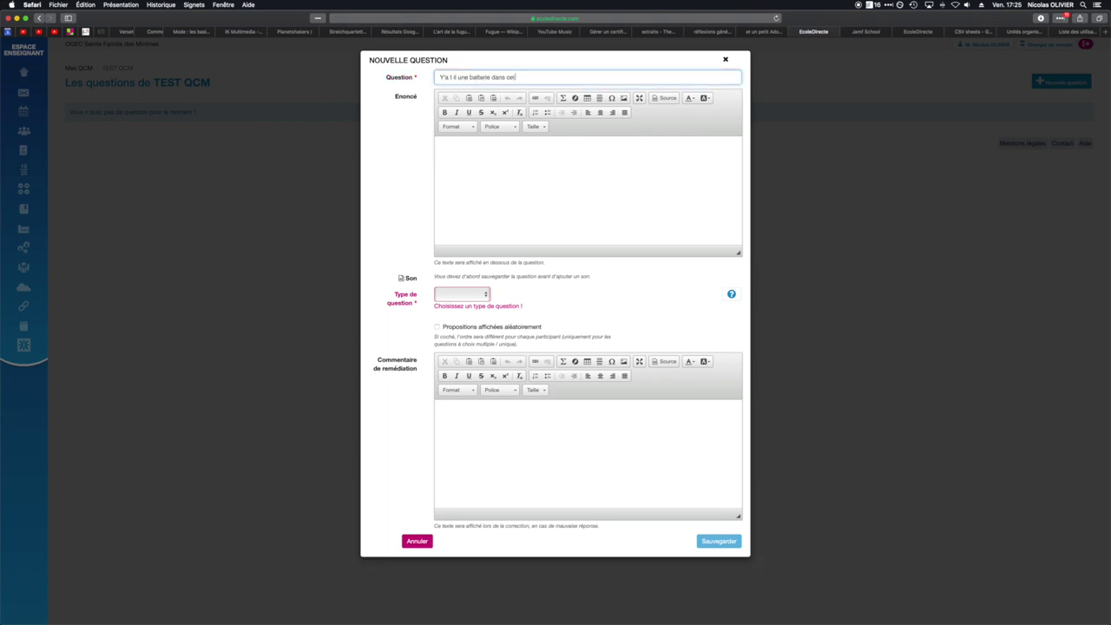
pyautogui.write('t extrai')
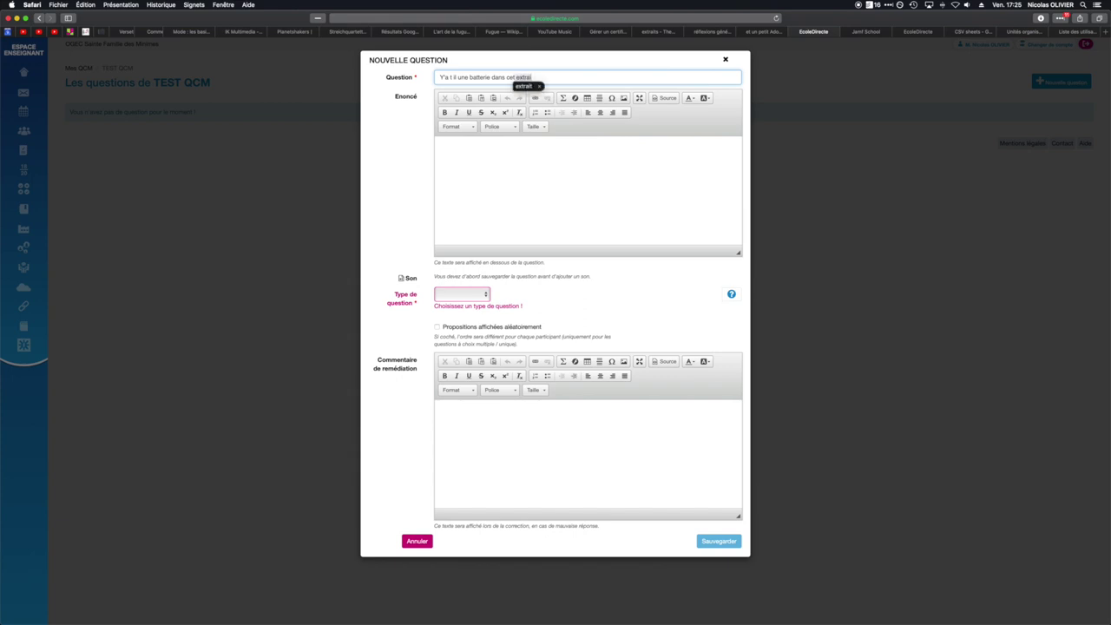
pyautogui.write('t musical')
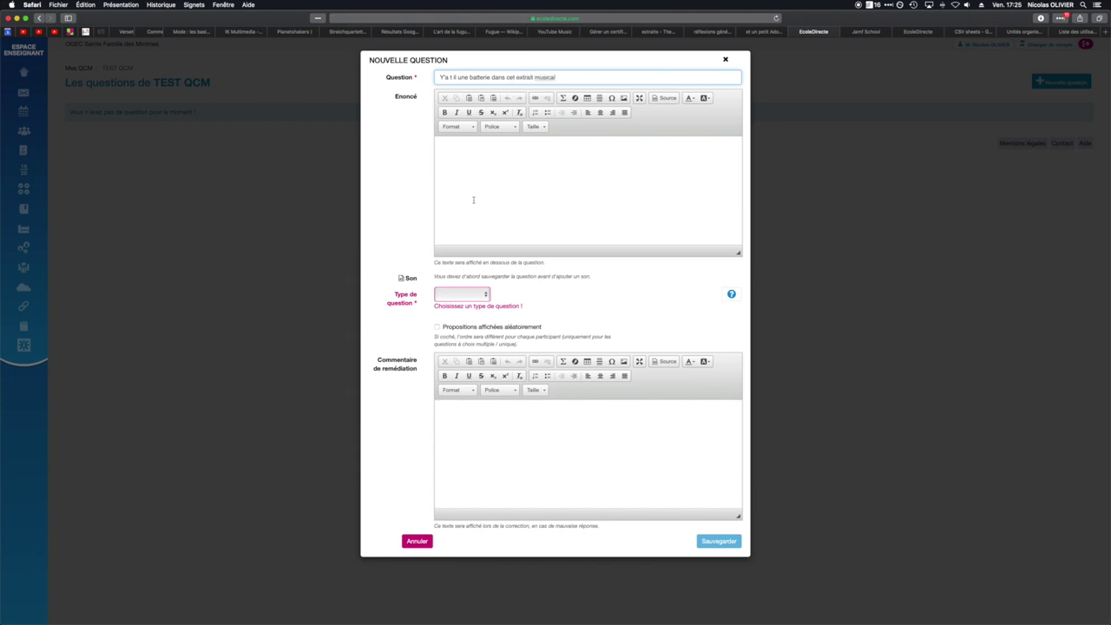
pyautogui.click(479, 180)
pyautogui.click(484, 179)
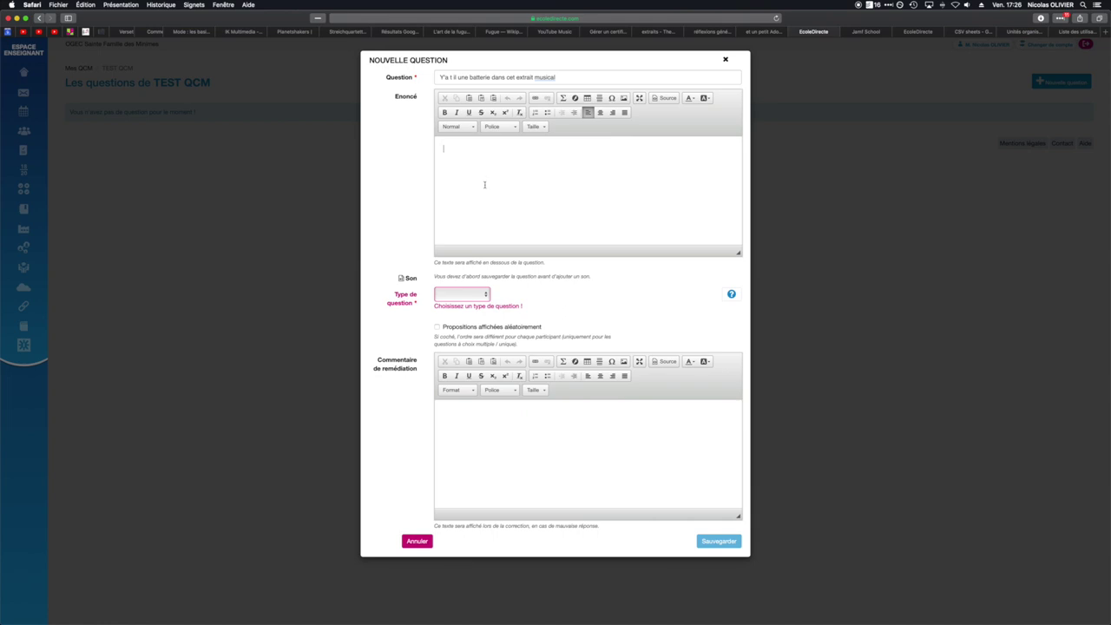
# Step: Set the question type to Choix unique with the propositions "oui" and "non", marking "oui" as the correct answer
pyautogui.click(459, 294)
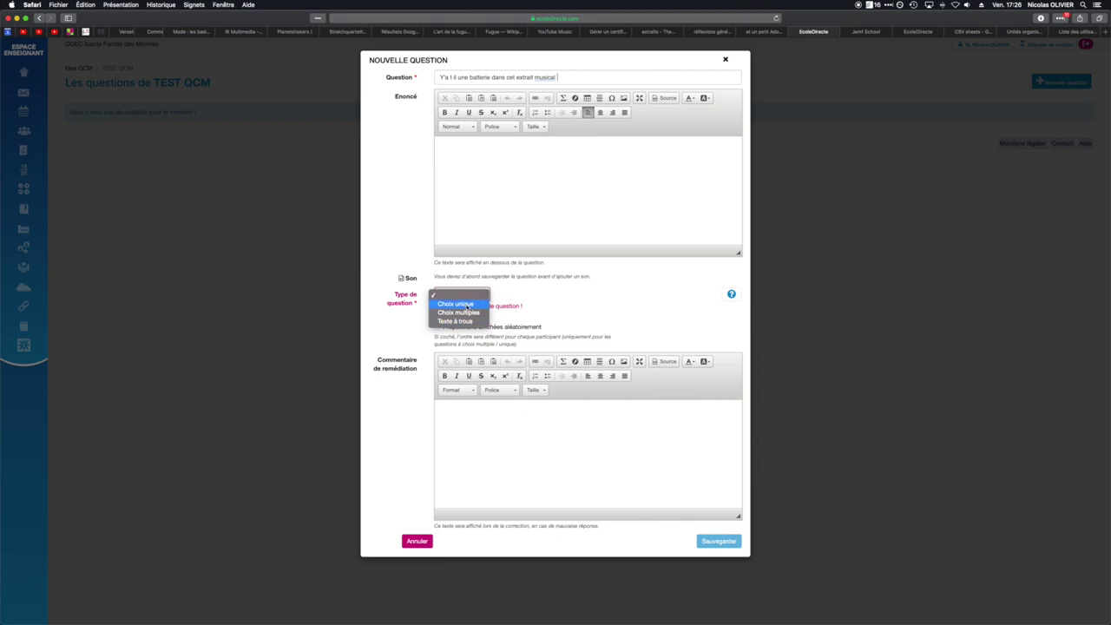
pyautogui.click(468, 303)
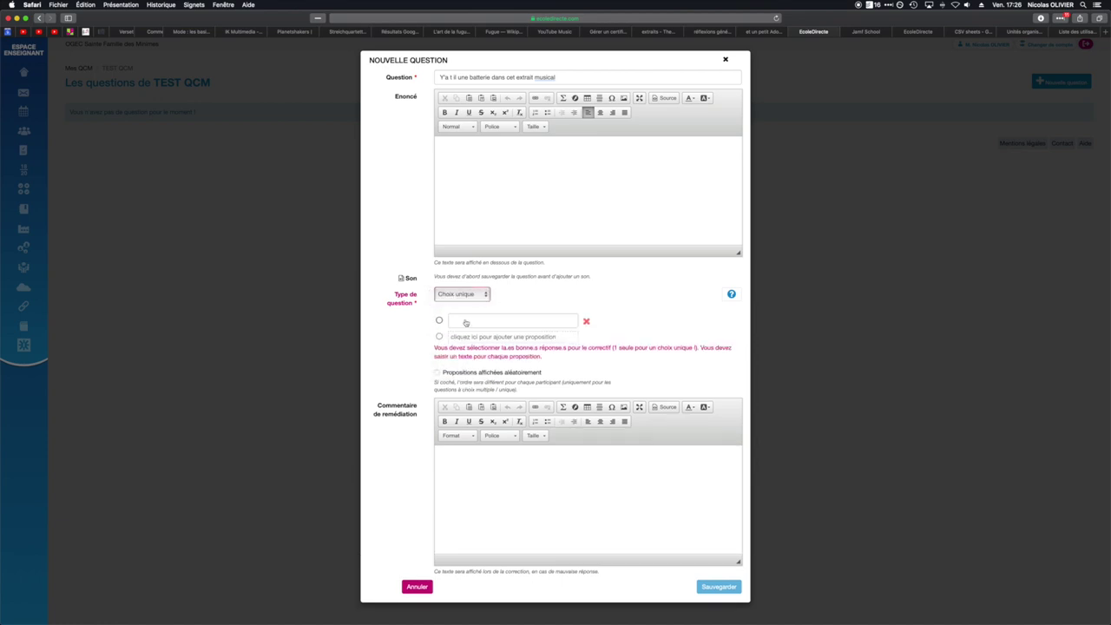
pyautogui.click(465, 322)
pyautogui.write('oui')
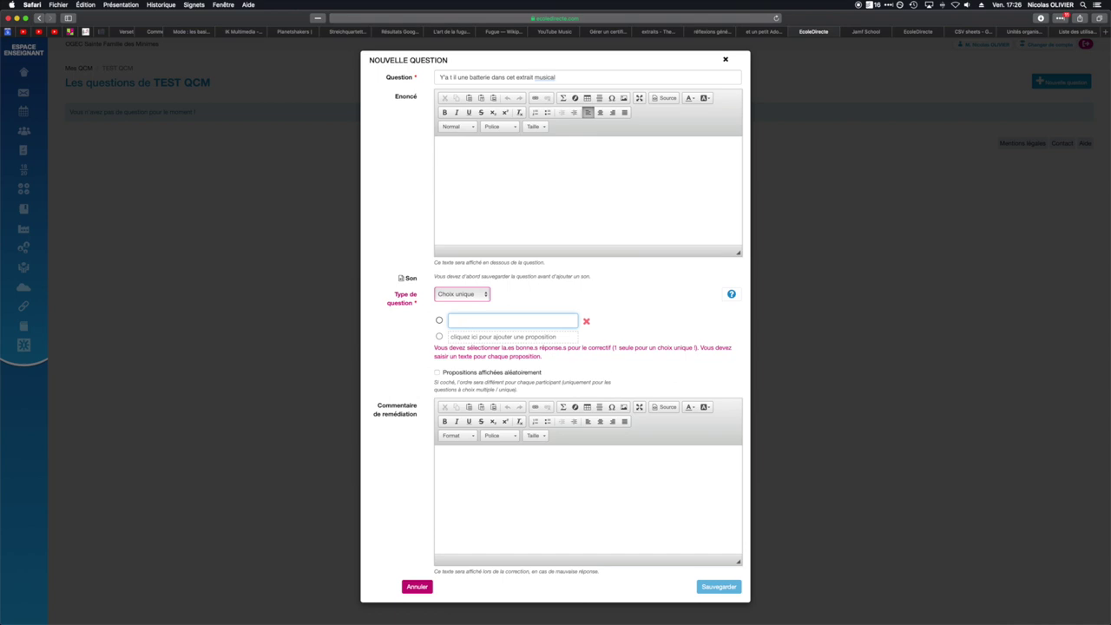
pyautogui.click(464, 339)
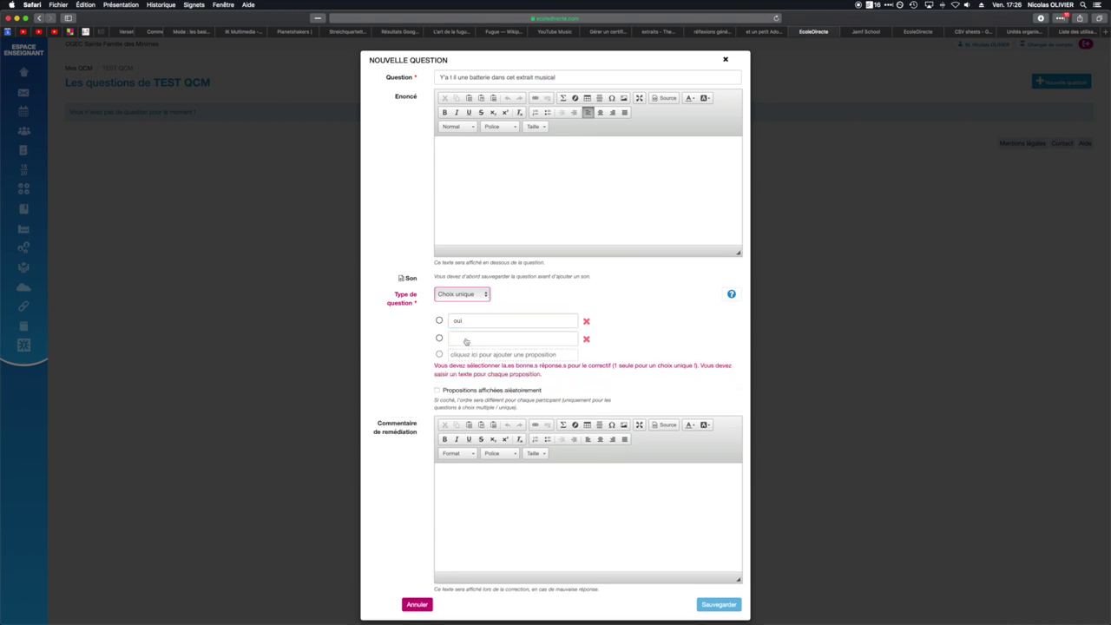
pyautogui.click(466, 340)
pyautogui.write('non')
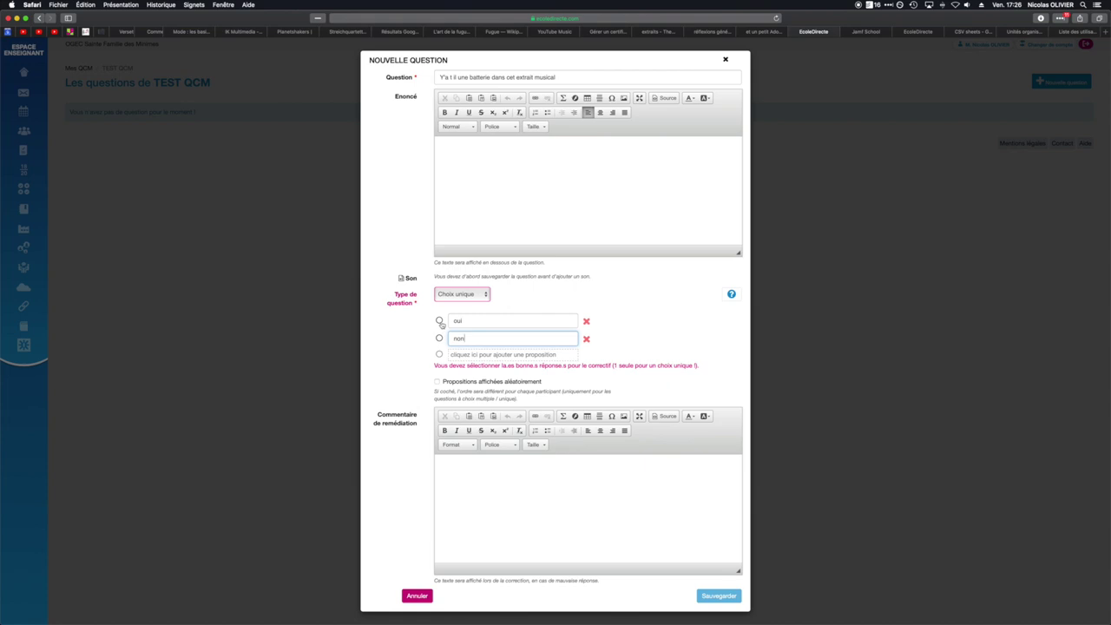
pyautogui.click(439, 321)
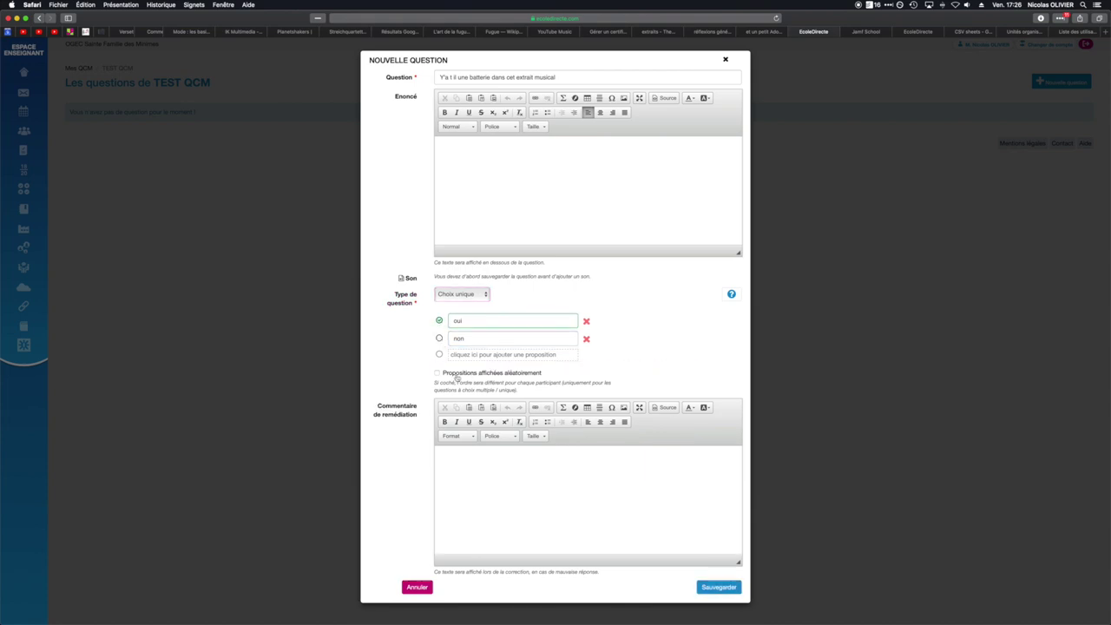
# Step: Enable random display of the propositions and enter "DOMMAGE !!!!" as the remediation comment
pyautogui.click(436, 373)
pyautogui.click(461, 459)
pyautogui.write('DOMMAGE !!!')
pyautogui.click(535, 99)
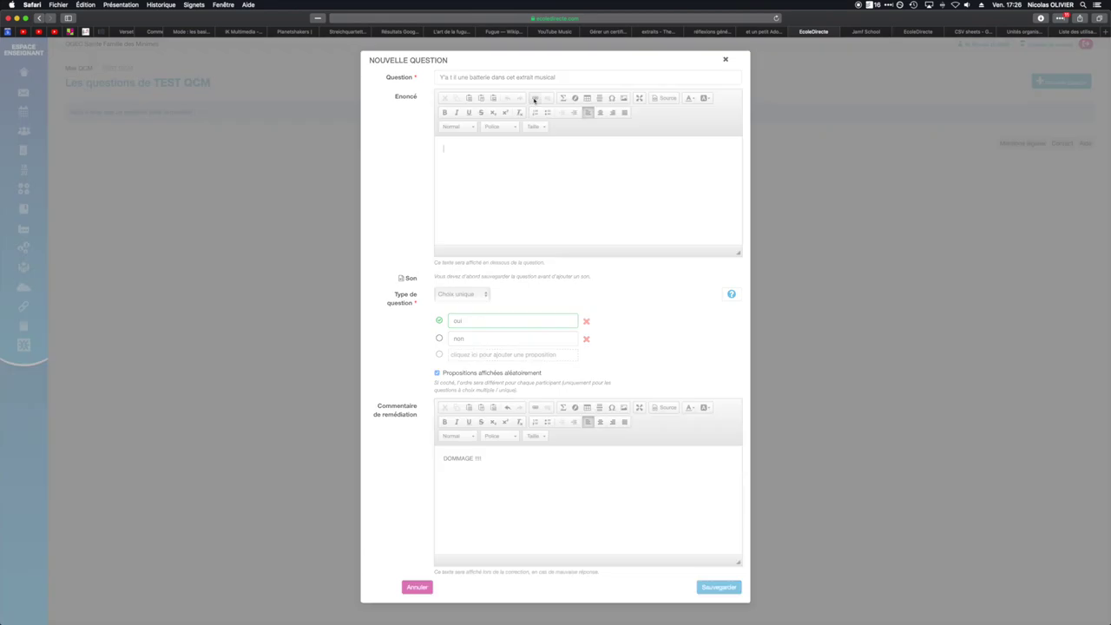
pyautogui.click(590, 399)
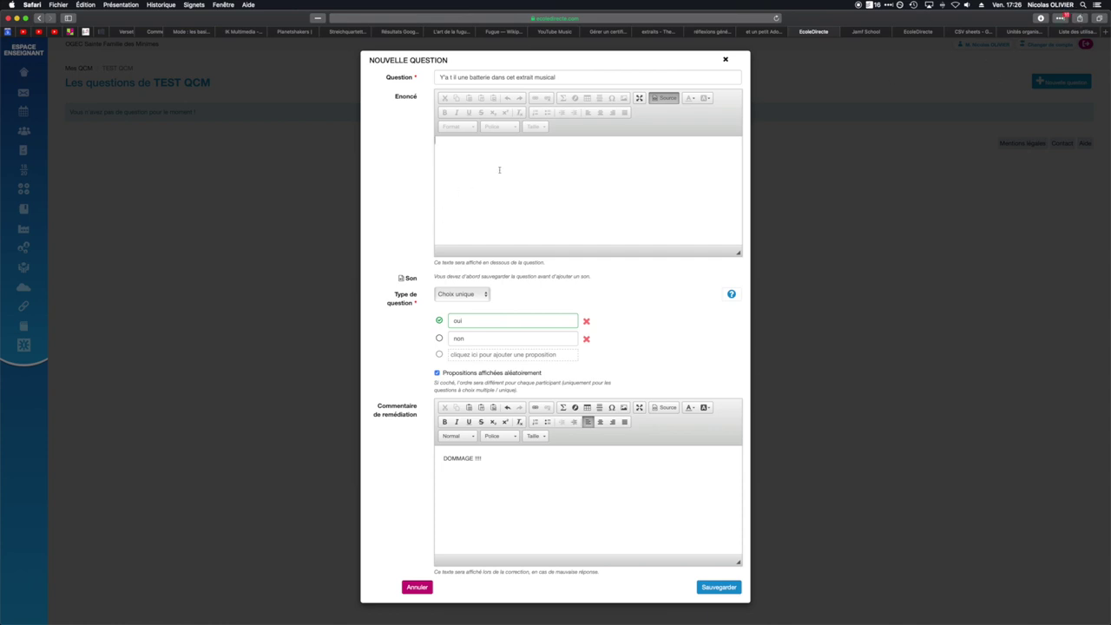
pyautogui.click(666, 100)
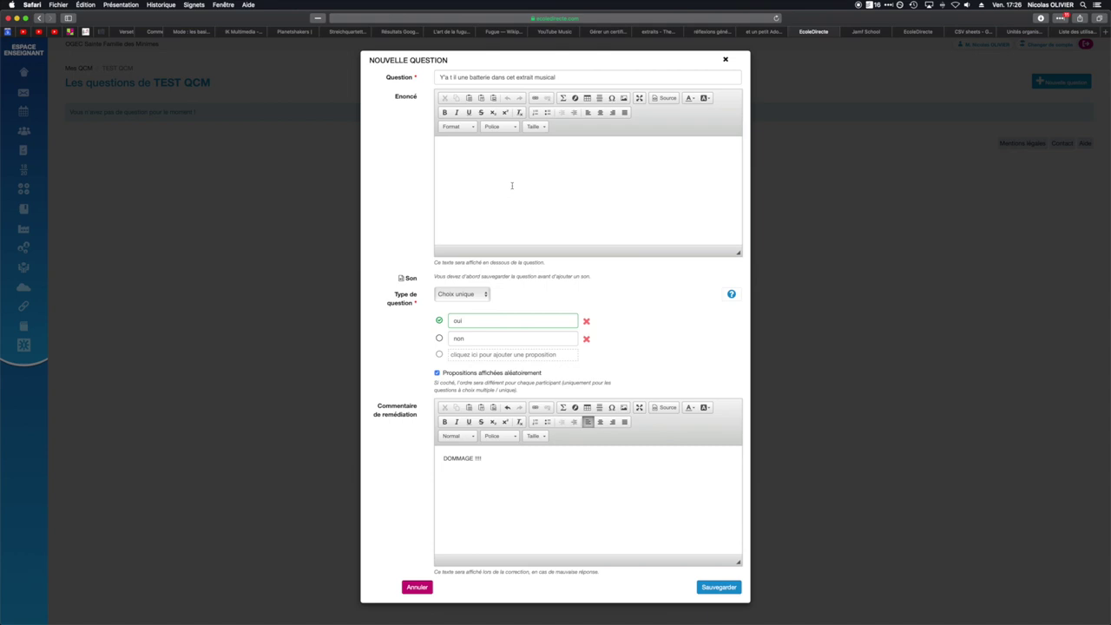
# Step: Save the question about the batterie and reopen it for editing
pyautogui.click(718, 587)
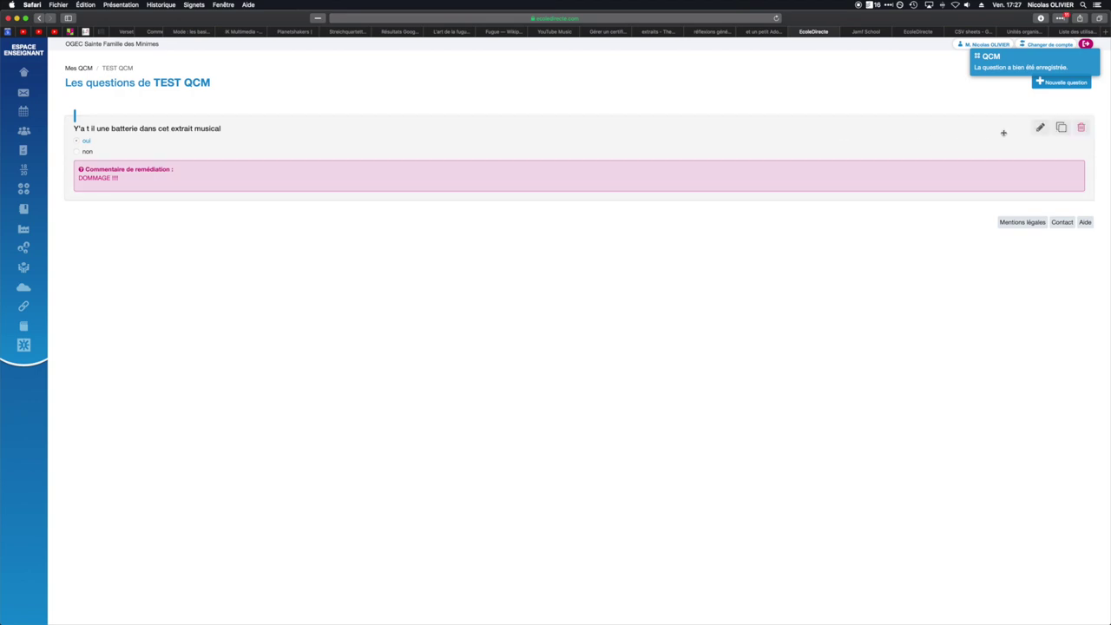
pyautogui.click(1038, 129)
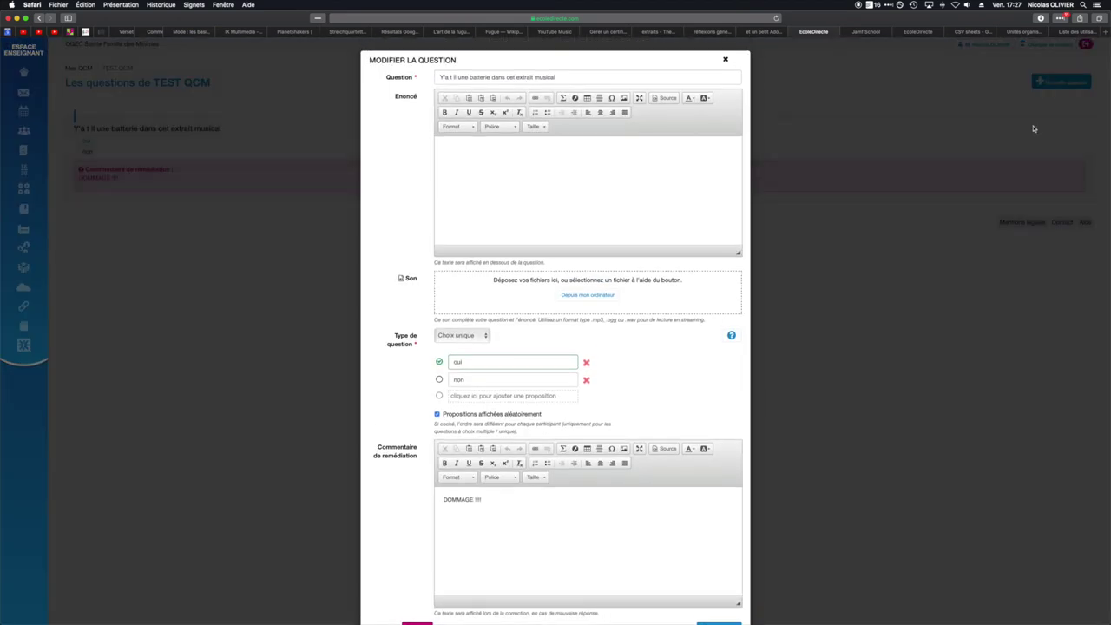
# Step: Find mp3 files on the computer, attach "Extrait Libera Me - Requiem - Verdi.mp3" as the question's sound, and save the question
pyautogui.click(580, 294)
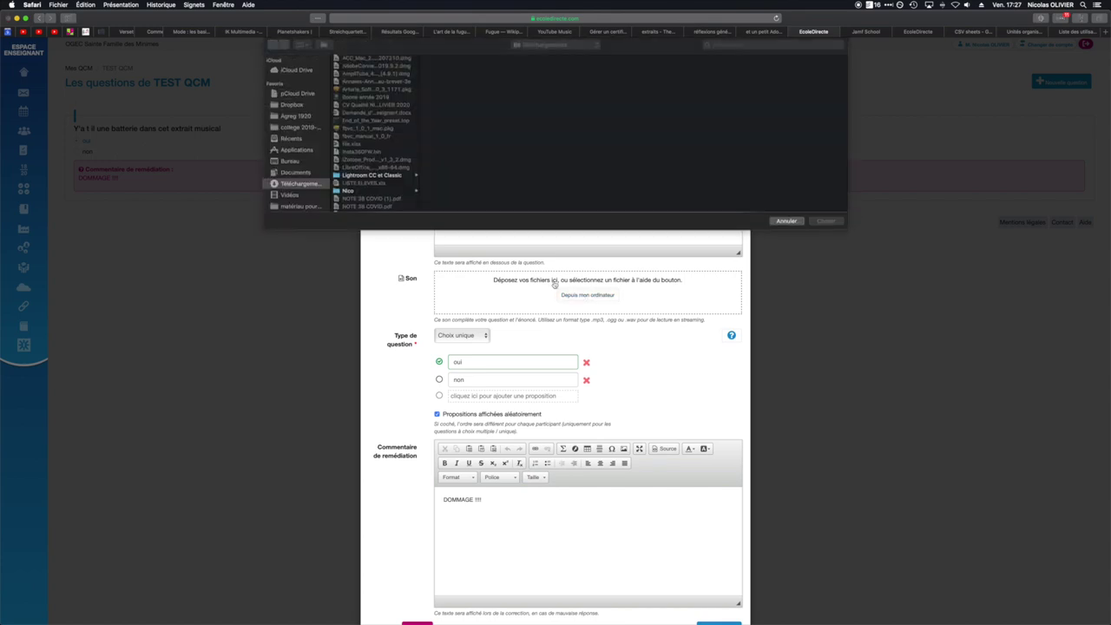
pyautogui.click(773, 48)
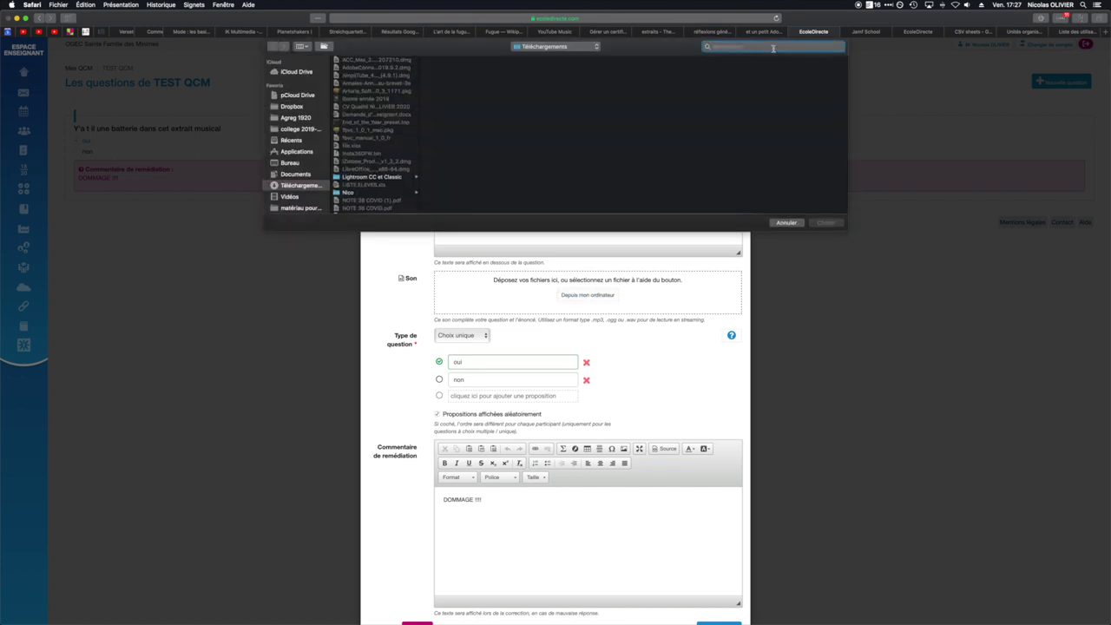
pyautogui.write('mp3')
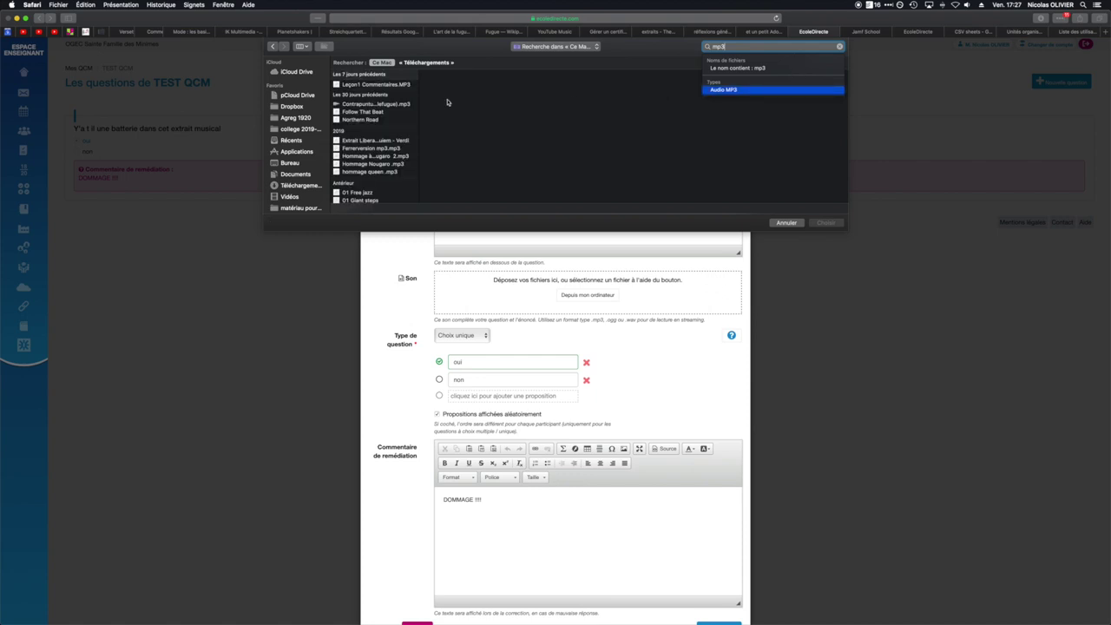
pyautogui.click(373, 112)
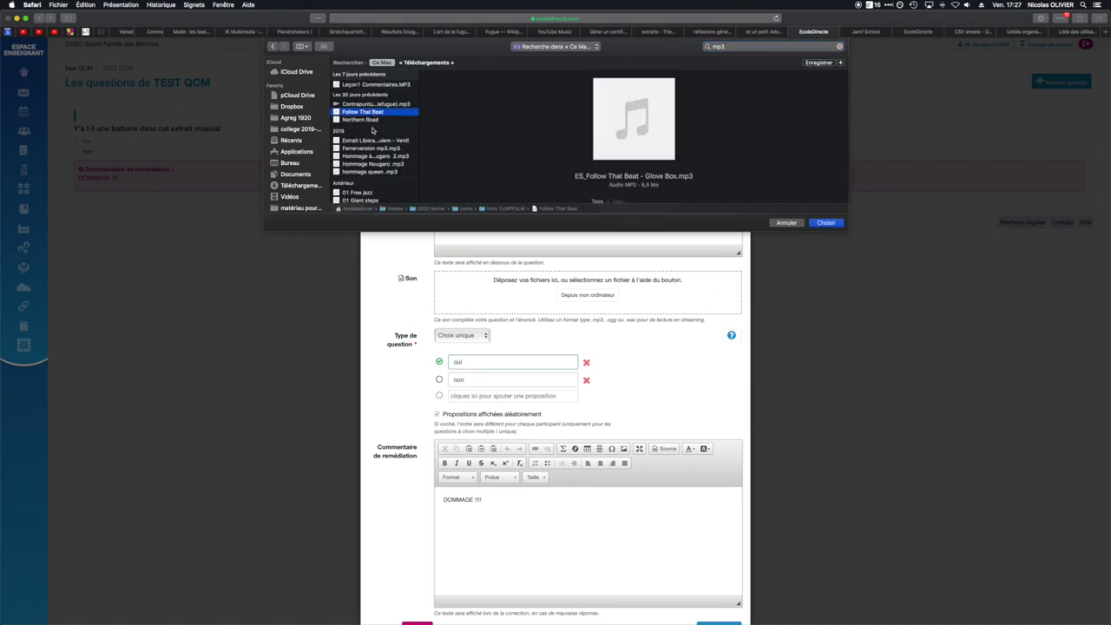
pyautogui.click(387, 141)
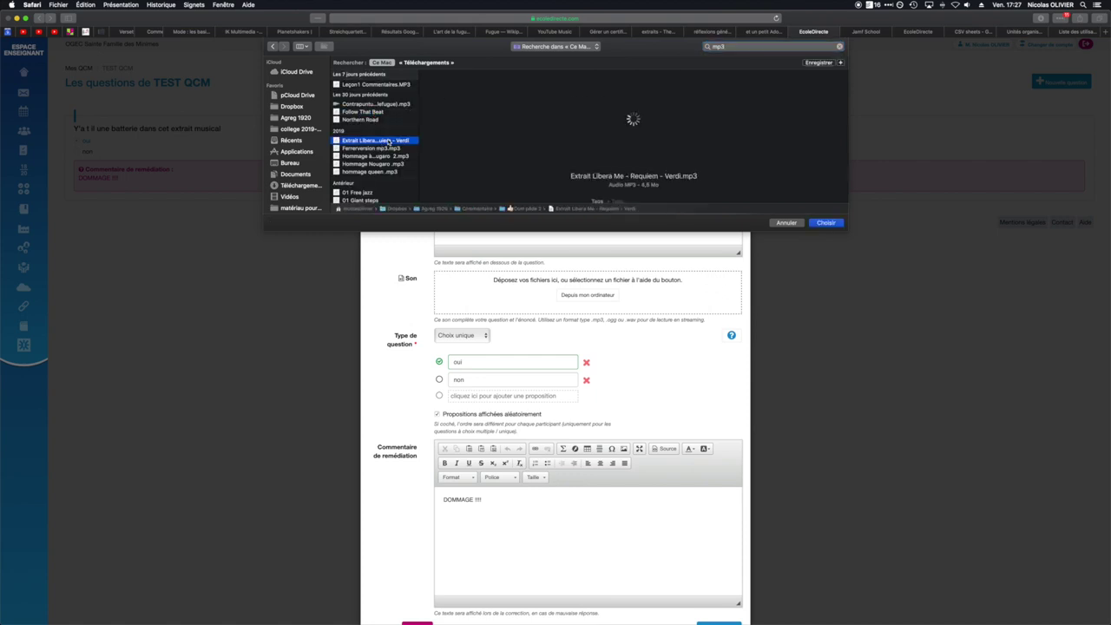
pyautogui.click(825, 223)
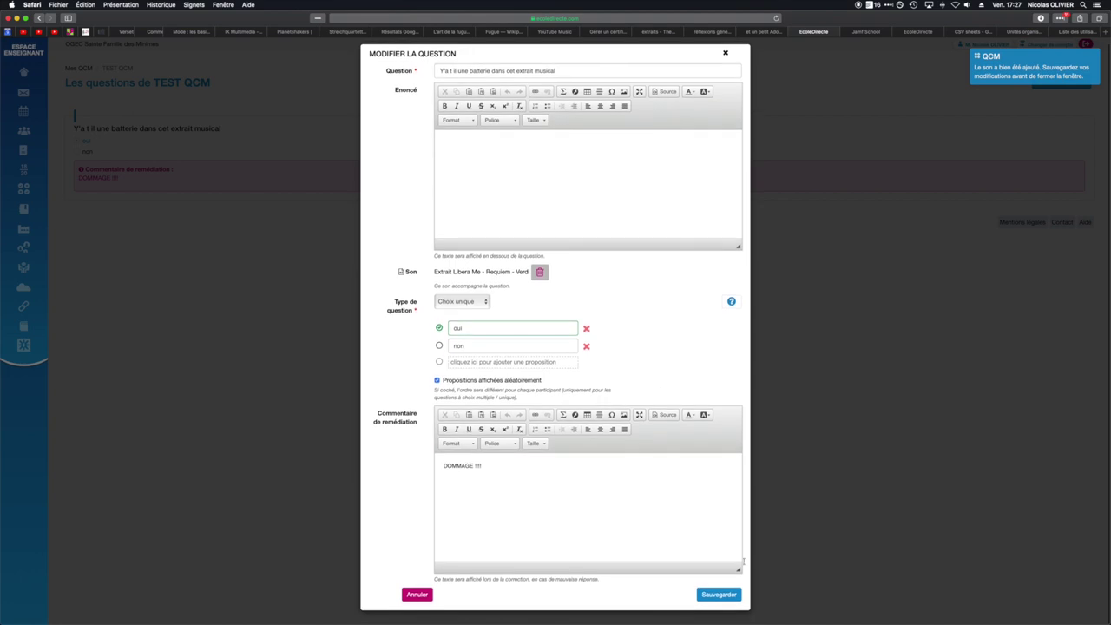
pyautogui.click(717, 600)
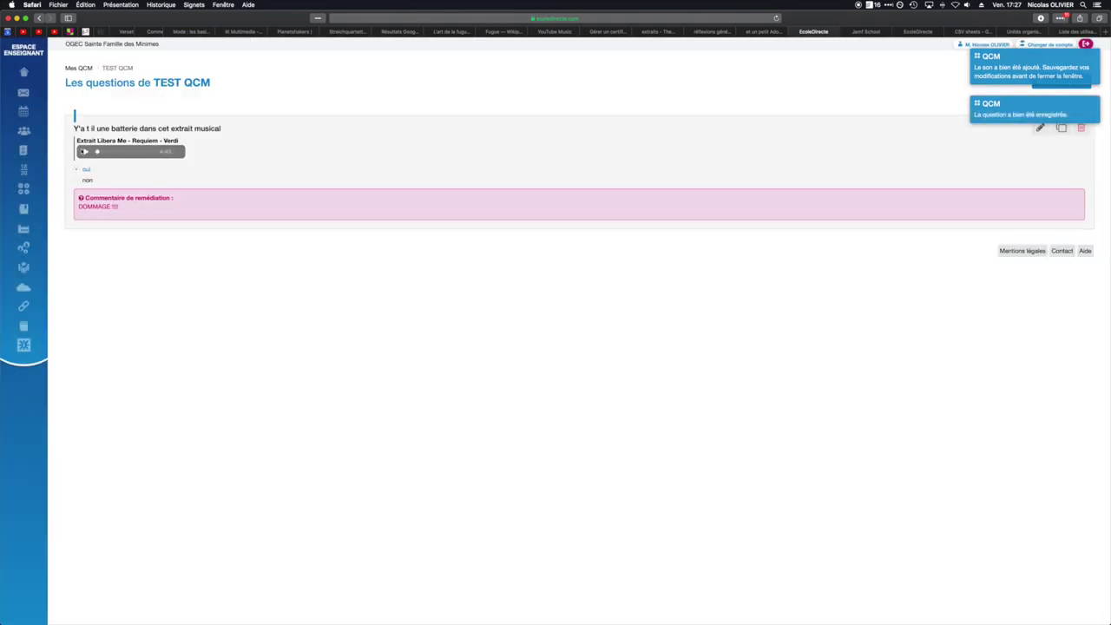
# Step: Play the question's audio extract briefly and pause it
pyautogui.click(86, 152)
pyautogui.click(87, 152)
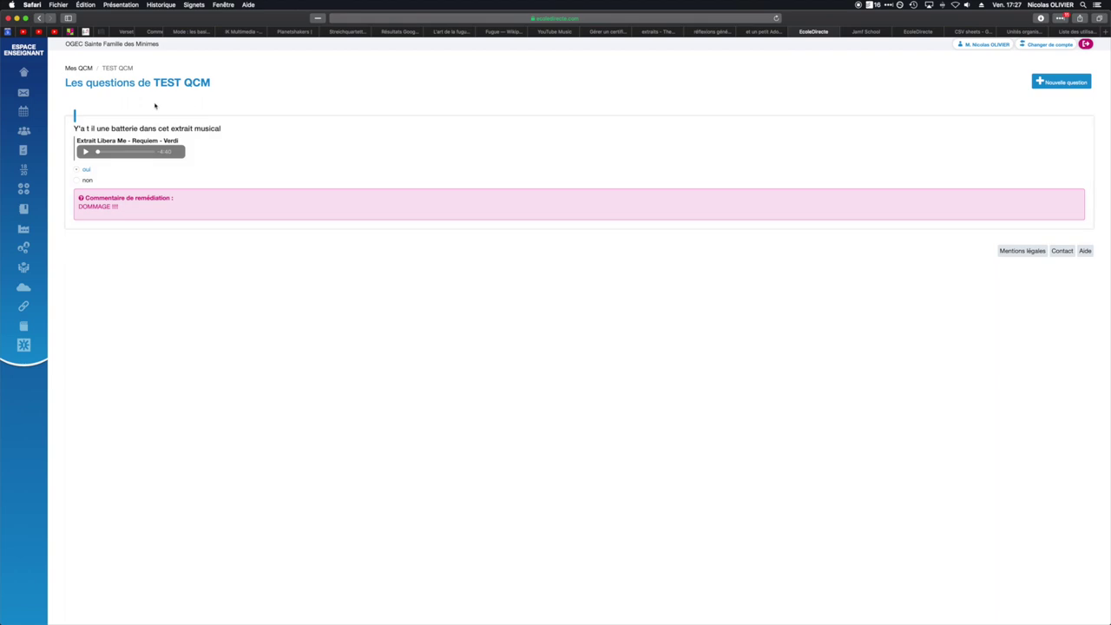
# Step: From the questionnaire list, associate TEST QCM with the formative homework for class 3B (EDUCATION MUSICALE) on lundi 23 mars
pyautogui.click(85, 68)
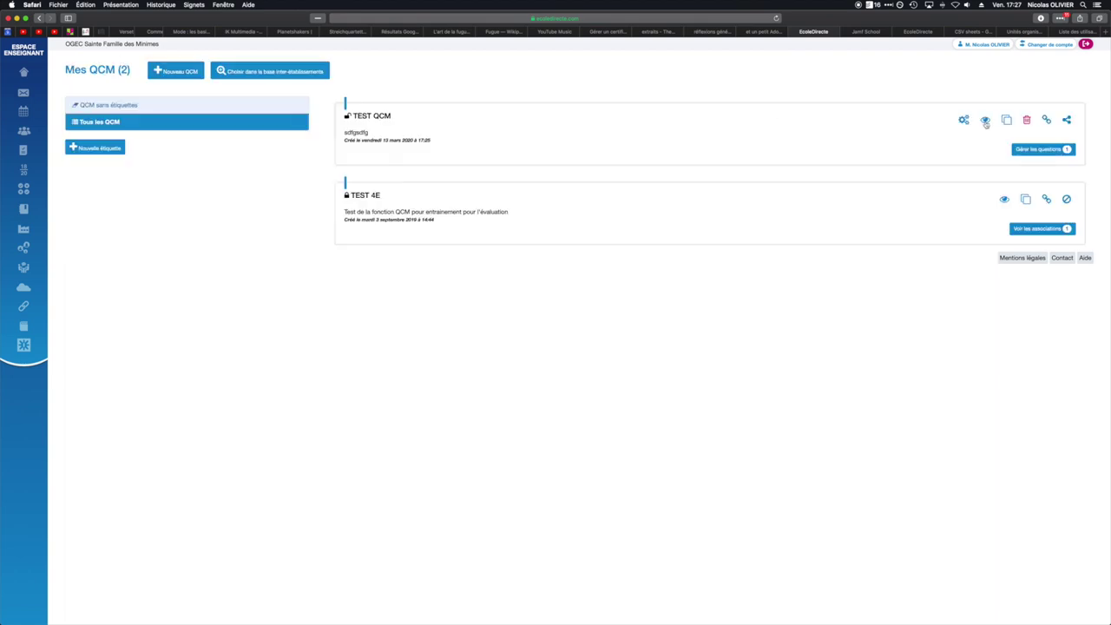
pyautogui.click(1046, 120)
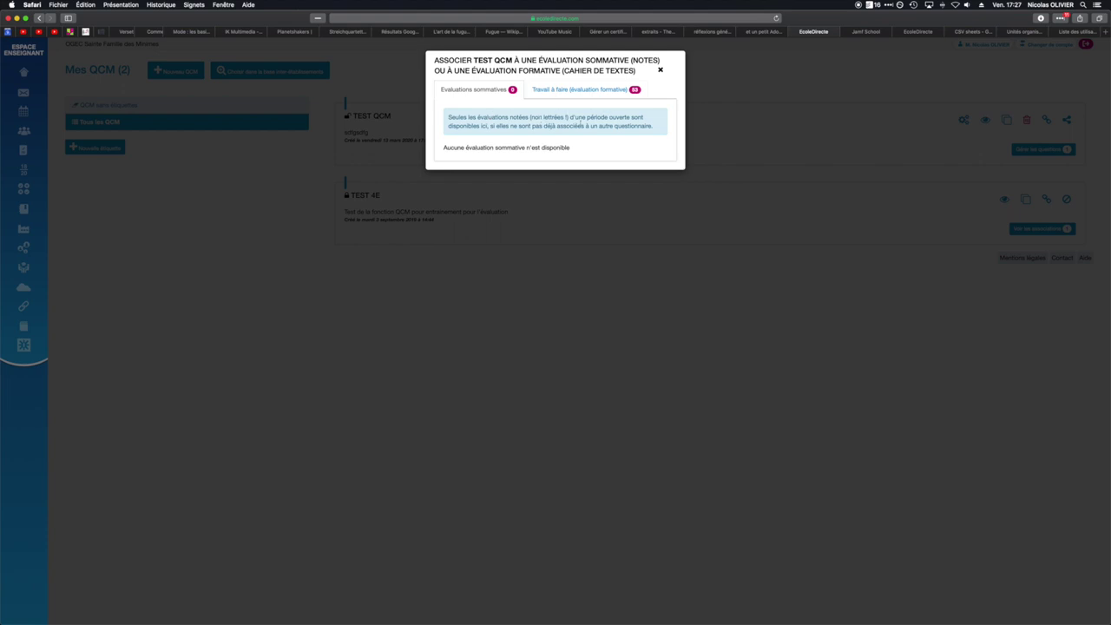
pyautogui.click(580, 91)
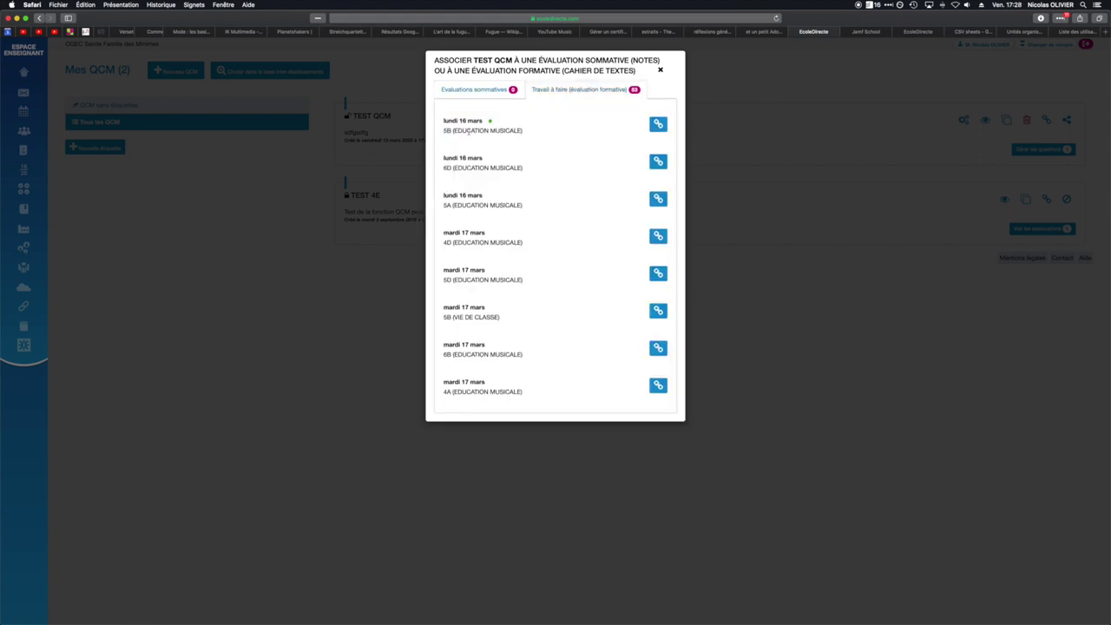
pyautogui.scroll(-5, 485, 343)
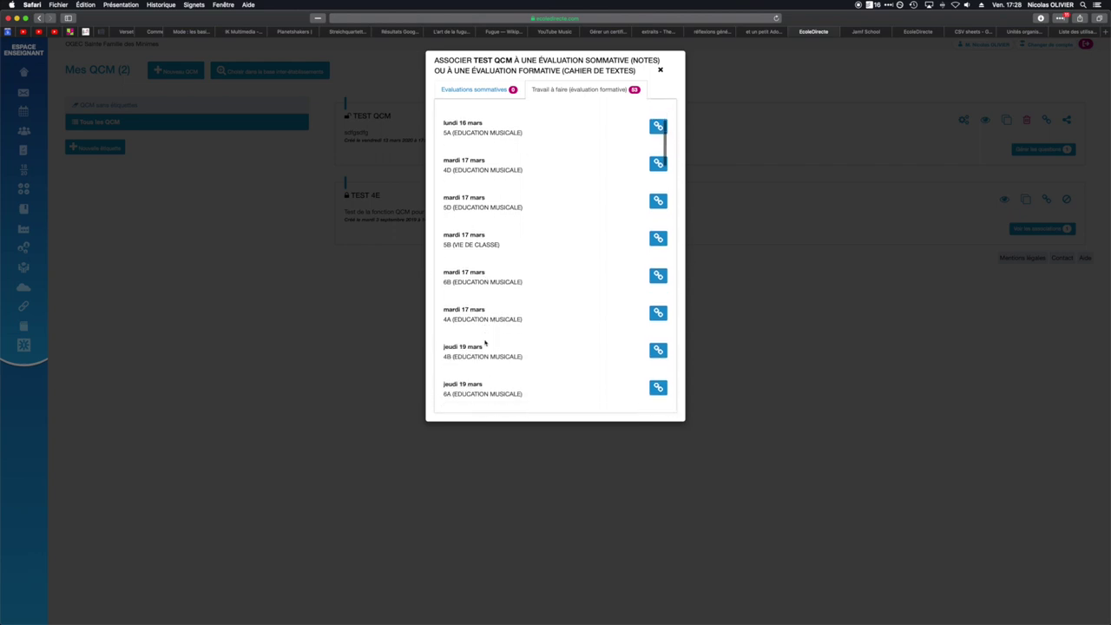
pyautogui.scroll(5, 485, 343)
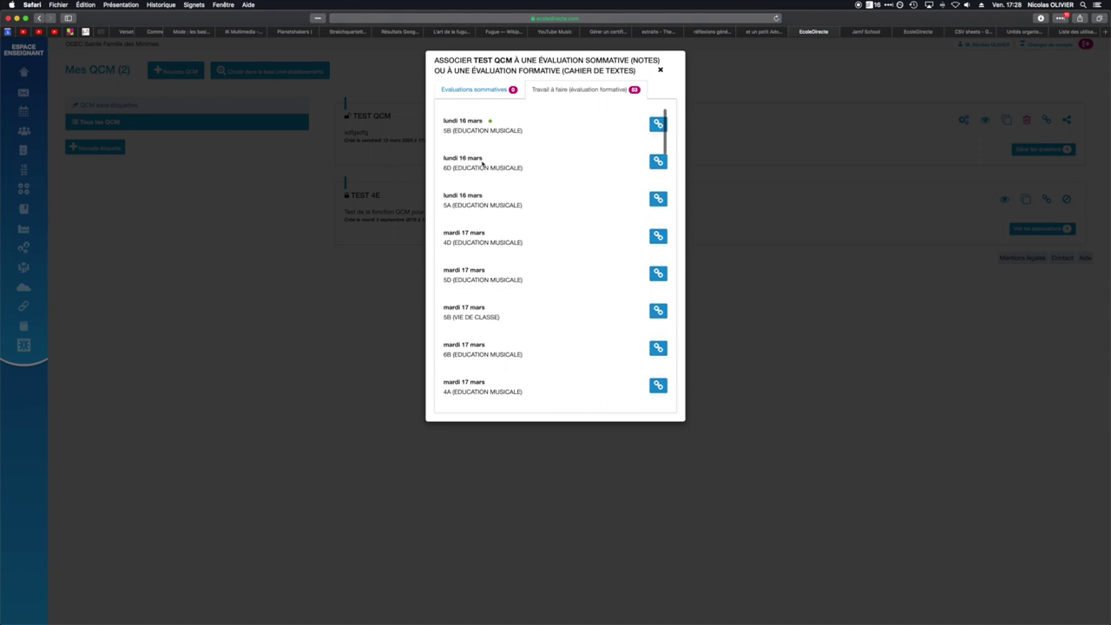
pyautogui.scroll(-2, 490, 212)
pyautogui.scroll(2, 491, 212)
pyautogui.scroll(-6, 490, 212)
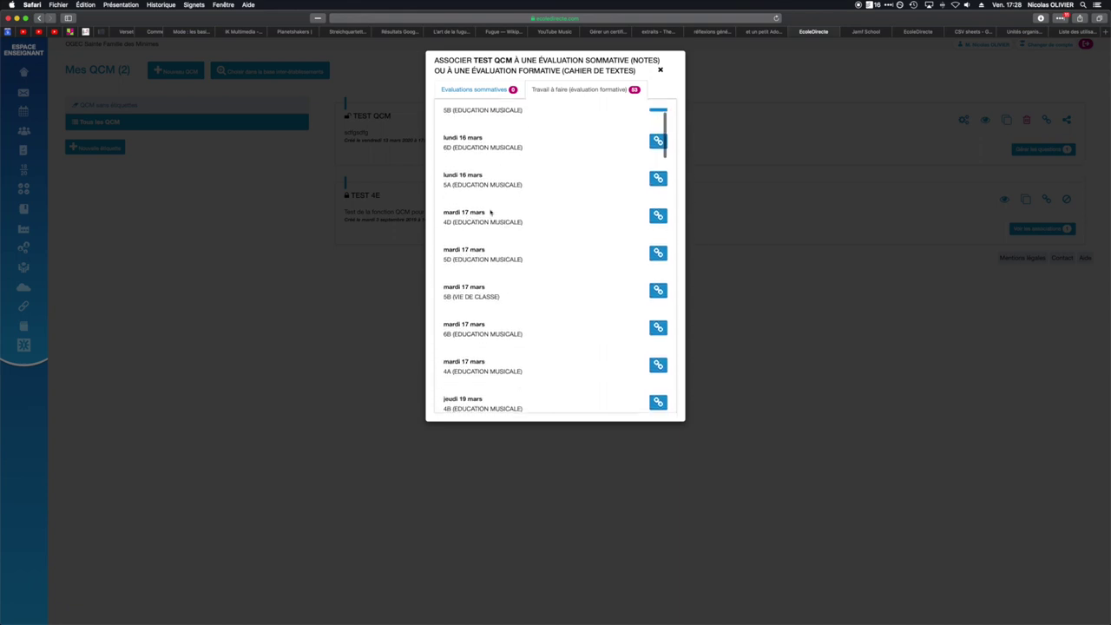
pyautogui.scroll(-4, 491, 212)
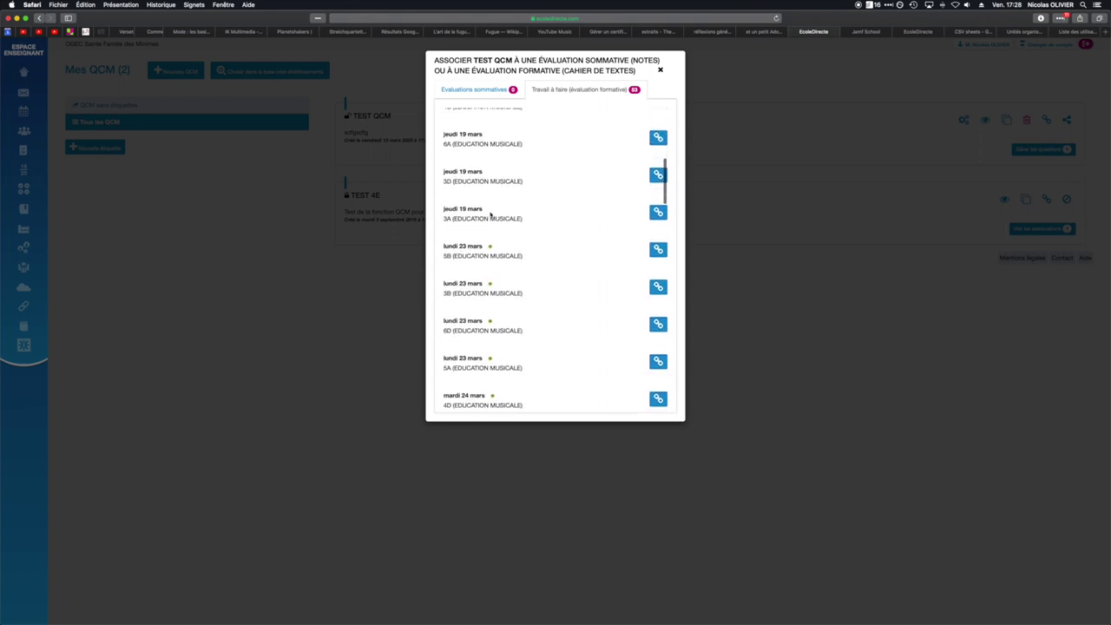
pyautogui.click(658, 206)
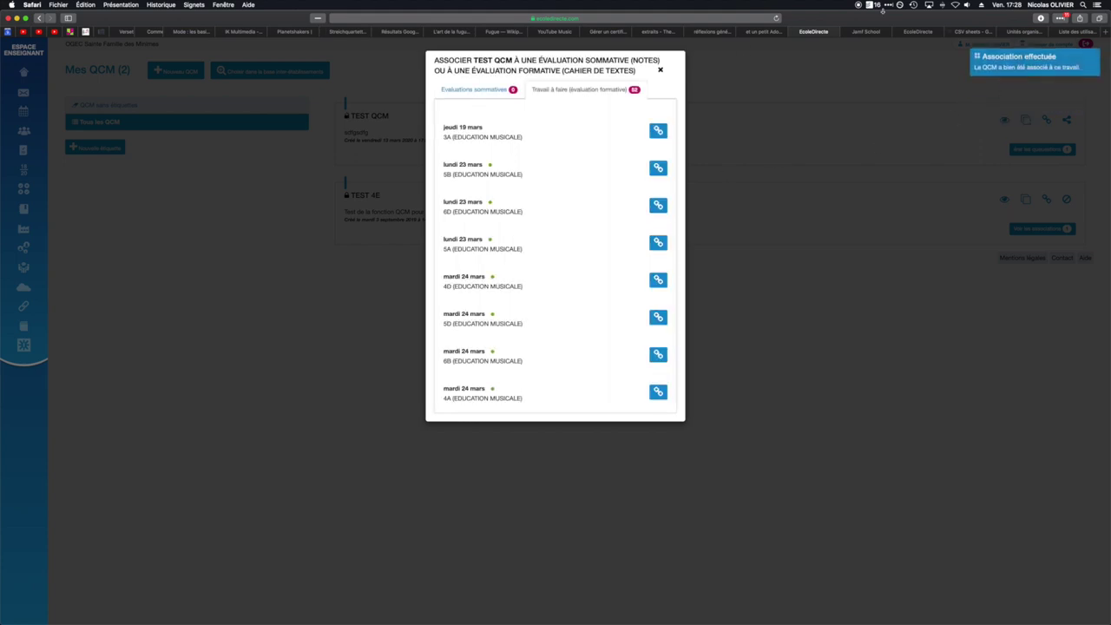
# Step: Switch to the student space, open the 23 mars EDUCATION MUSICALE homework and start its TEST QCM questionnaire
pyautogui.click(920, 32)
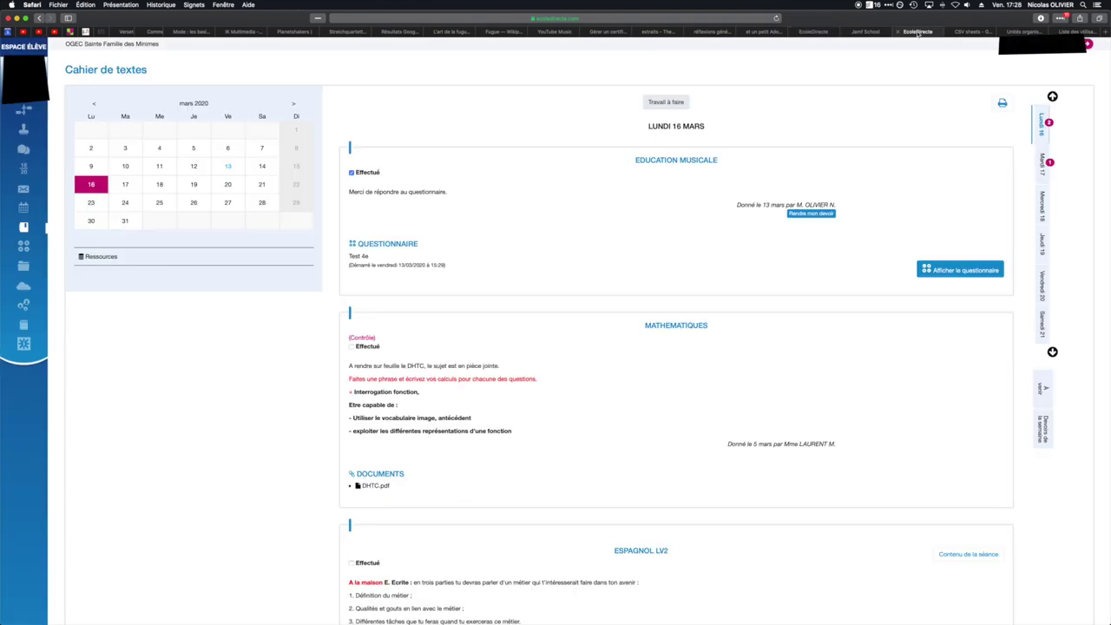
pyautogui.click(91, 205)
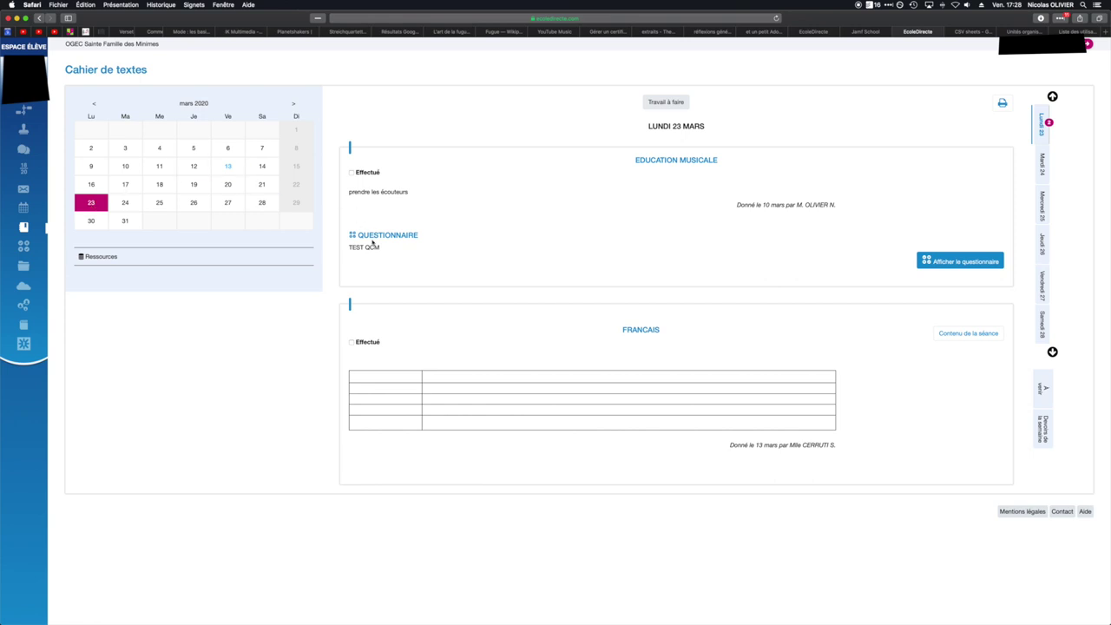
pyautogui.click(946, 262)
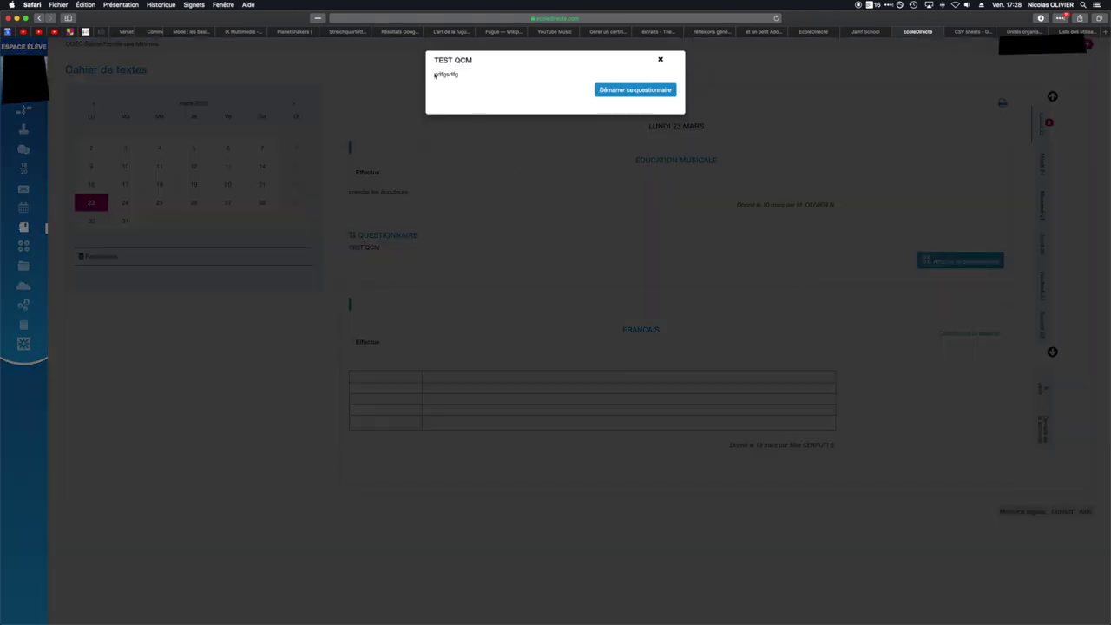
pyautogui.click(625, 90)
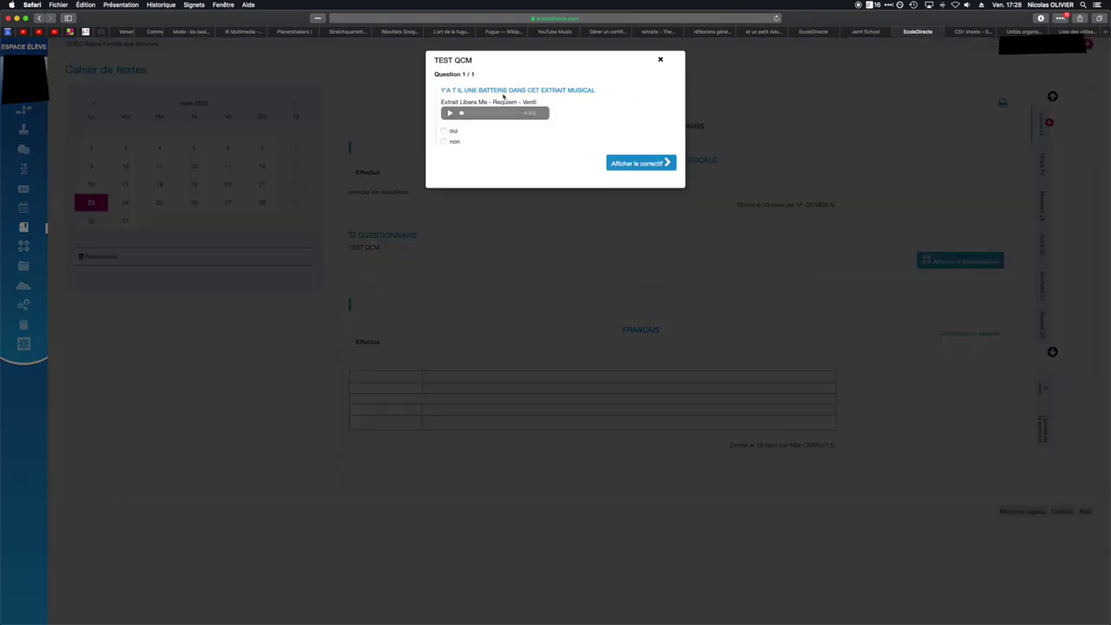
# Step: Answer "oui" to the batterie question, display the correction, and finish and close the questionnaire
pyautogui.click(640, 164)
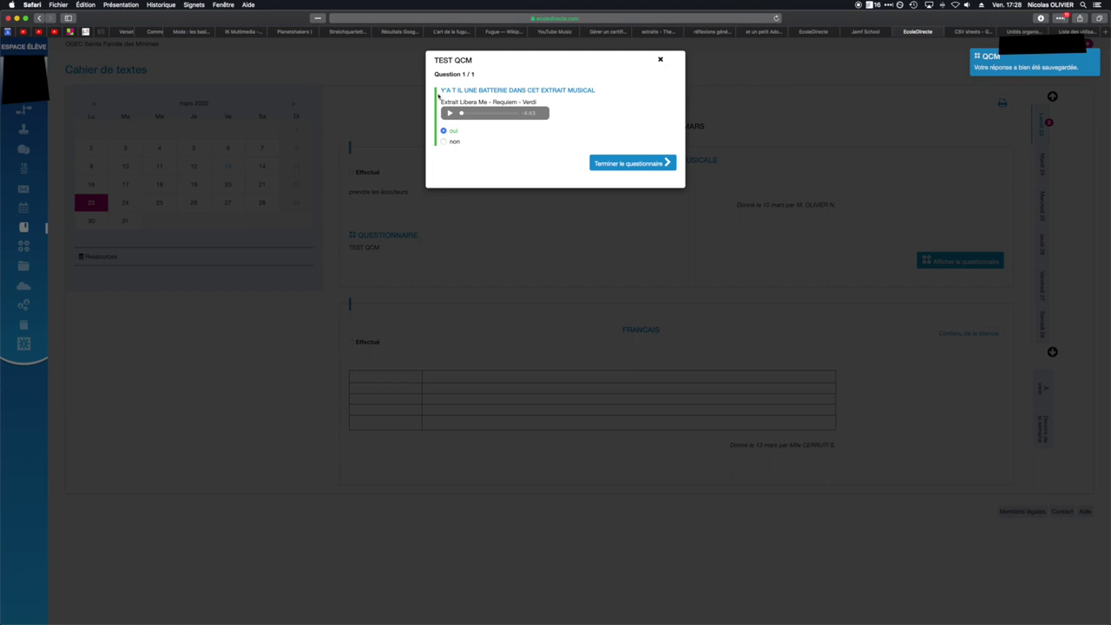
pyautogui.click(628, 164)
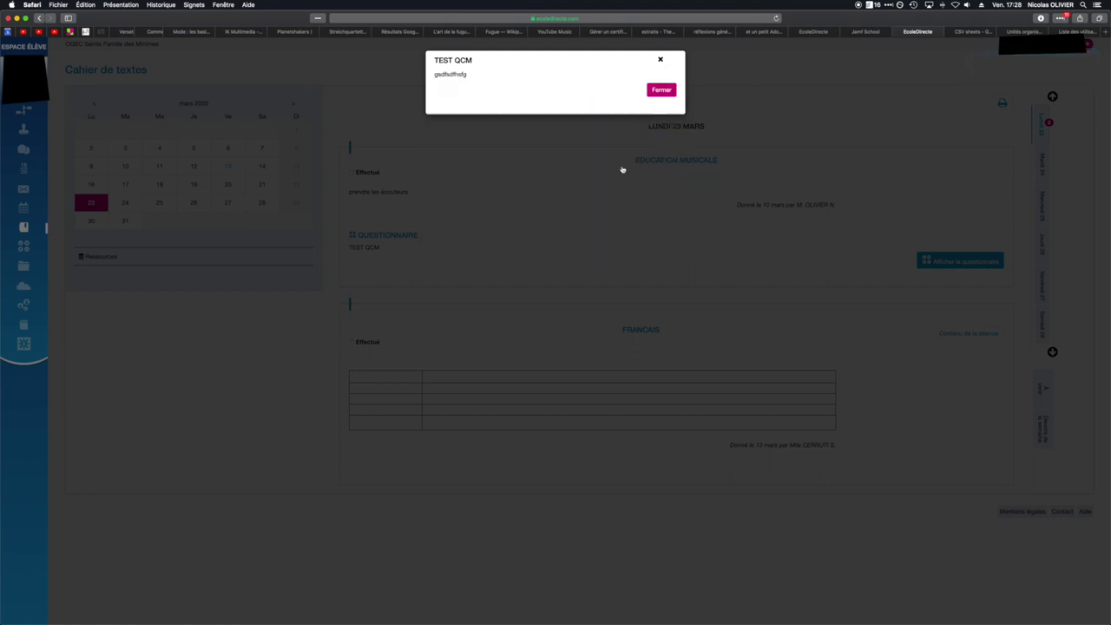
pyautogui.click(661, 90)
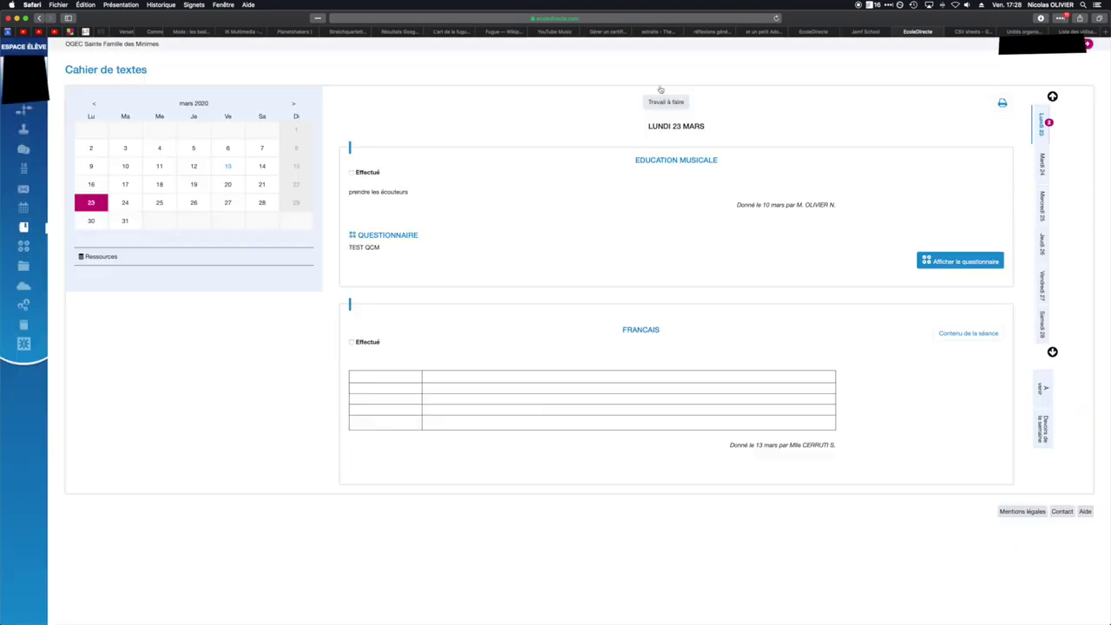
# Step: Return to the teacher space, close the association dialog, refresh the questionnaire list and show the associations of TEST QCM
pyautogui.click(816, 32)
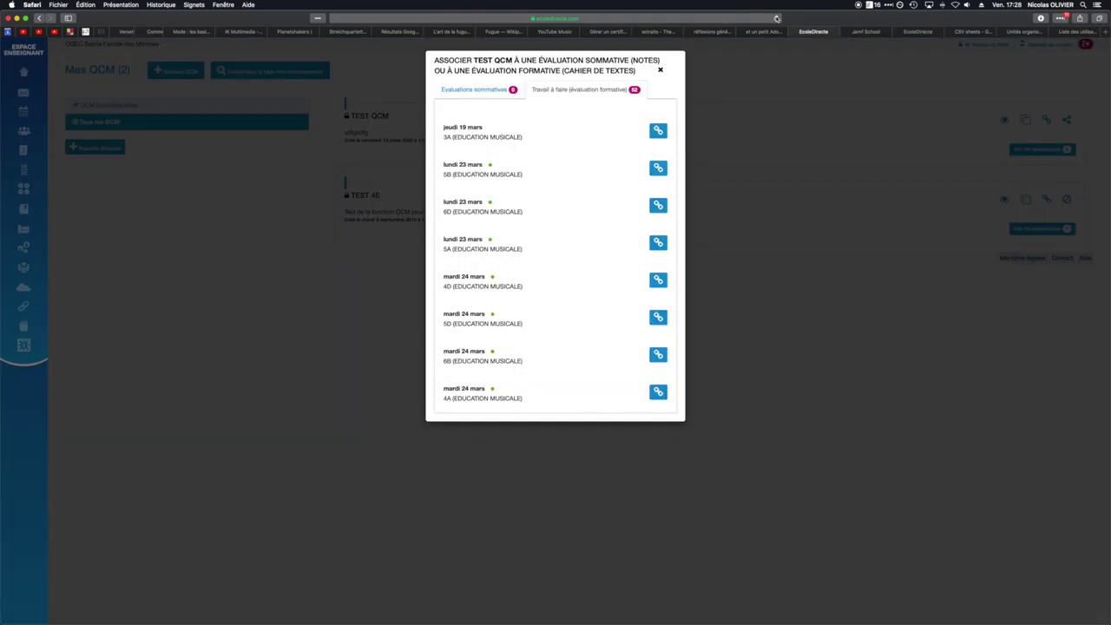
pyautogui.click(660, 71)
pyautogui.click(776, 19)
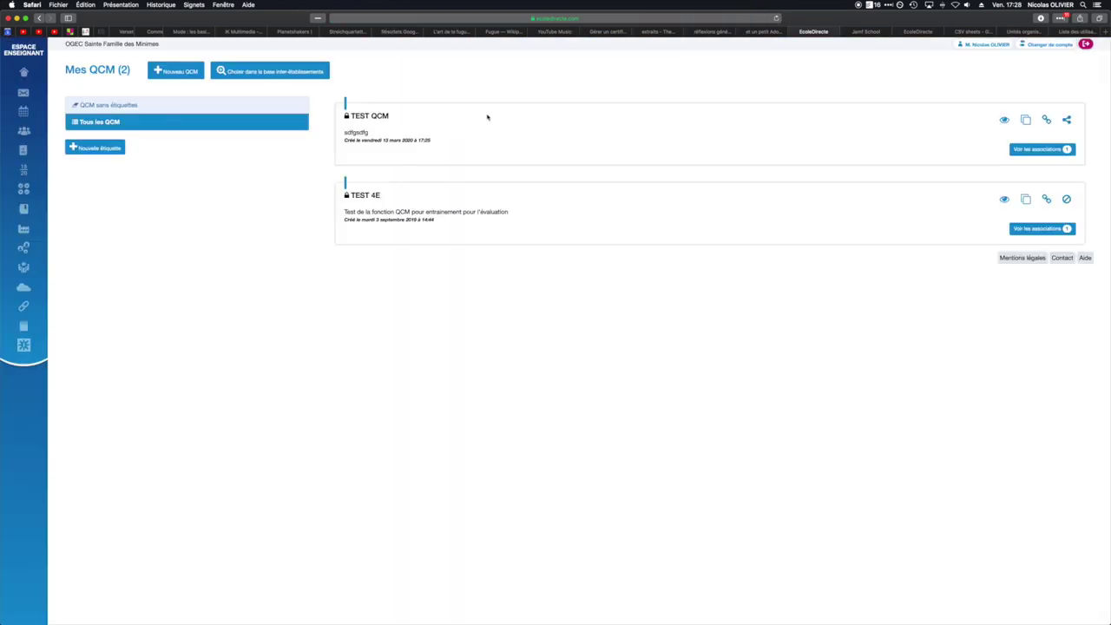
pyautogui.click(1022, 149)
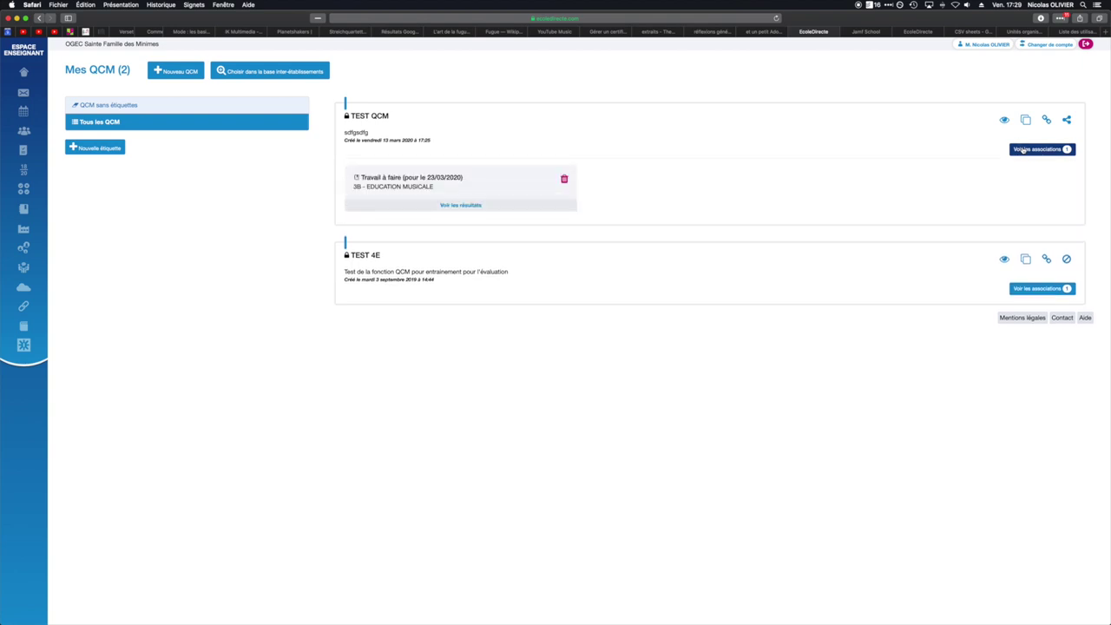
# Step: Review the results and student responses for TEST QCM's 23/03/2020 homework, and close the results
pyautogui.click(461, 207)
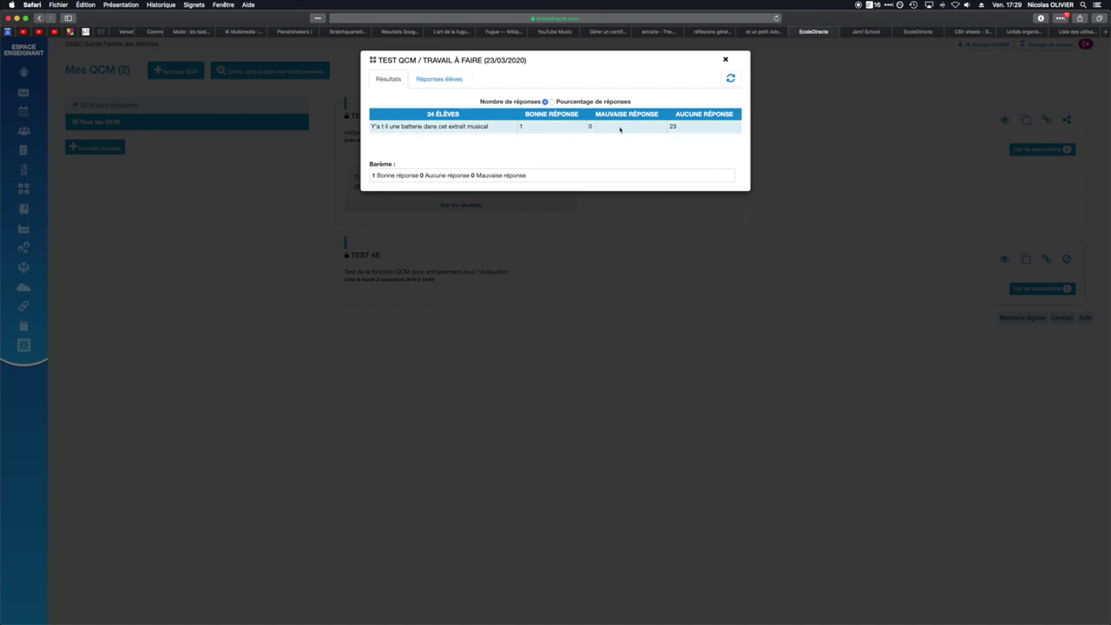
pyautogui.click(439, 79)
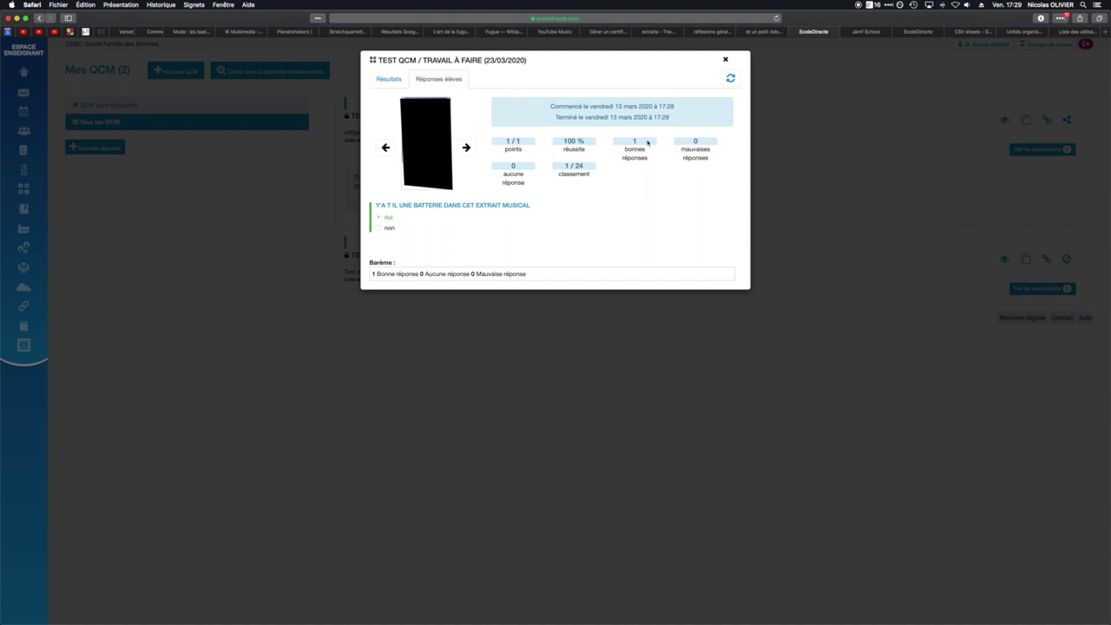
pyautogui.click(386, 79)
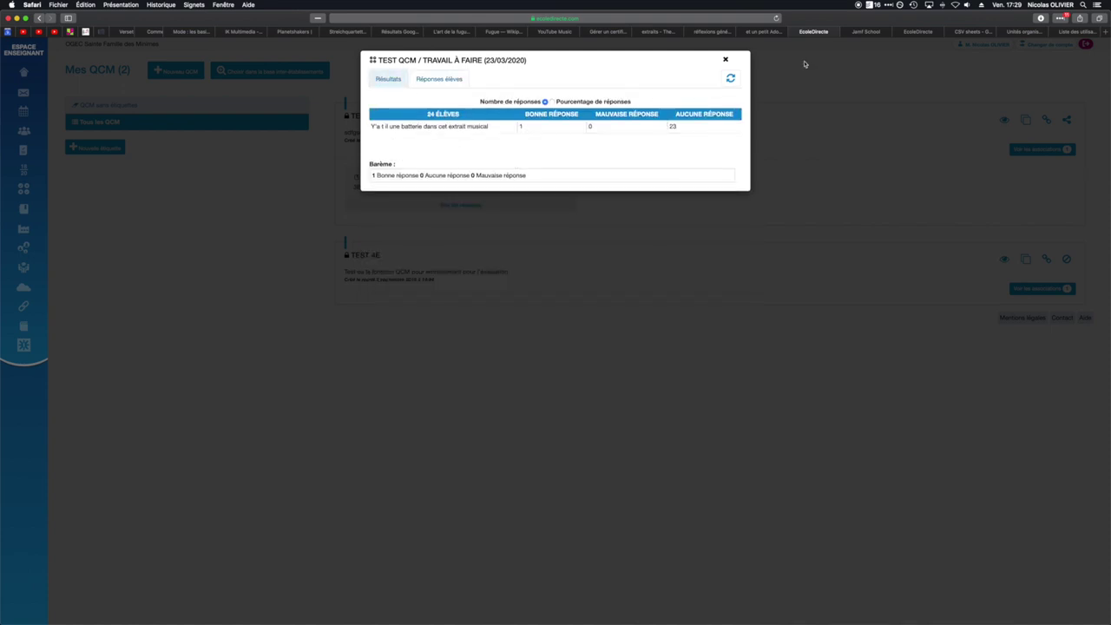
pyautogui.click(725, 61)
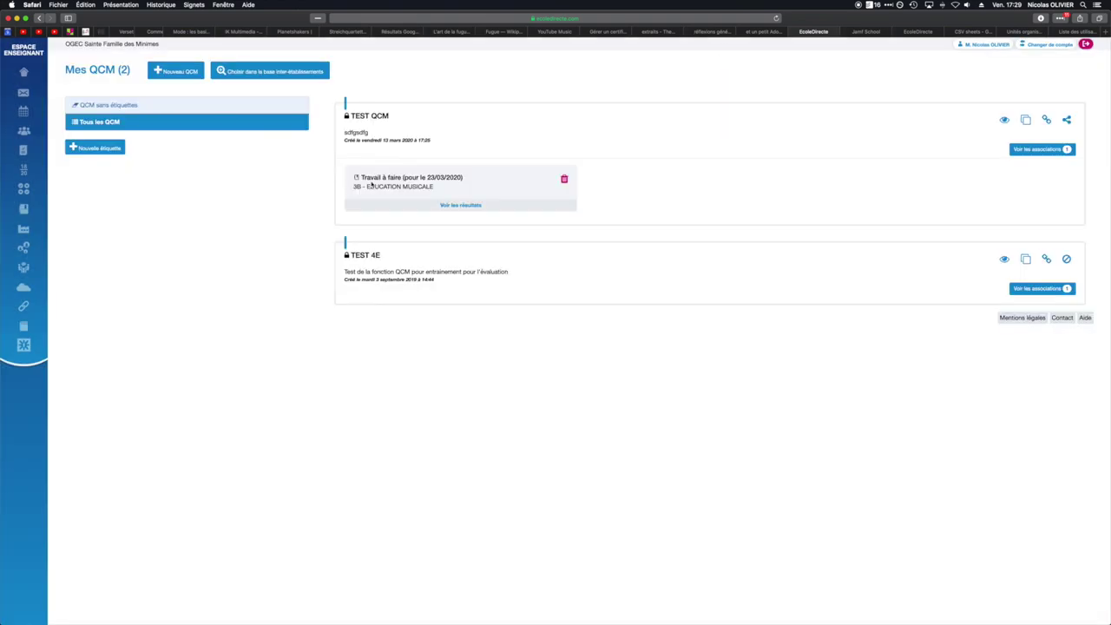
# Step: Open the Carnet de notes for class 3B, Trimestre 2, subject EDUCATION MUSICALE
pyautogui.click(23, 170)
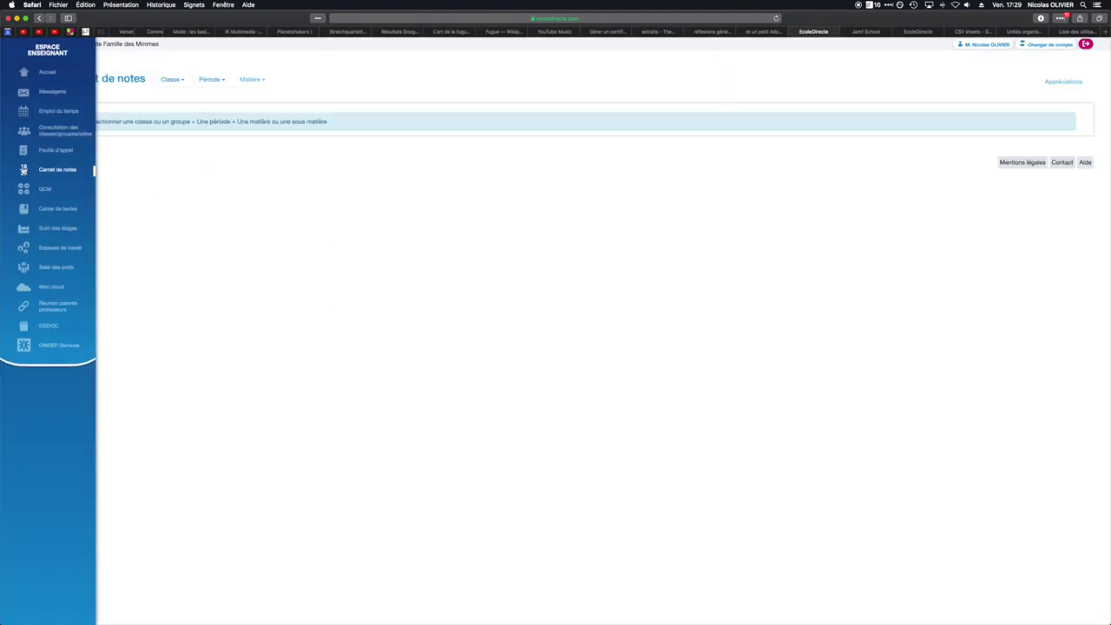
pyautogui.click(173, 79)
pyautogui.click(170, 106)
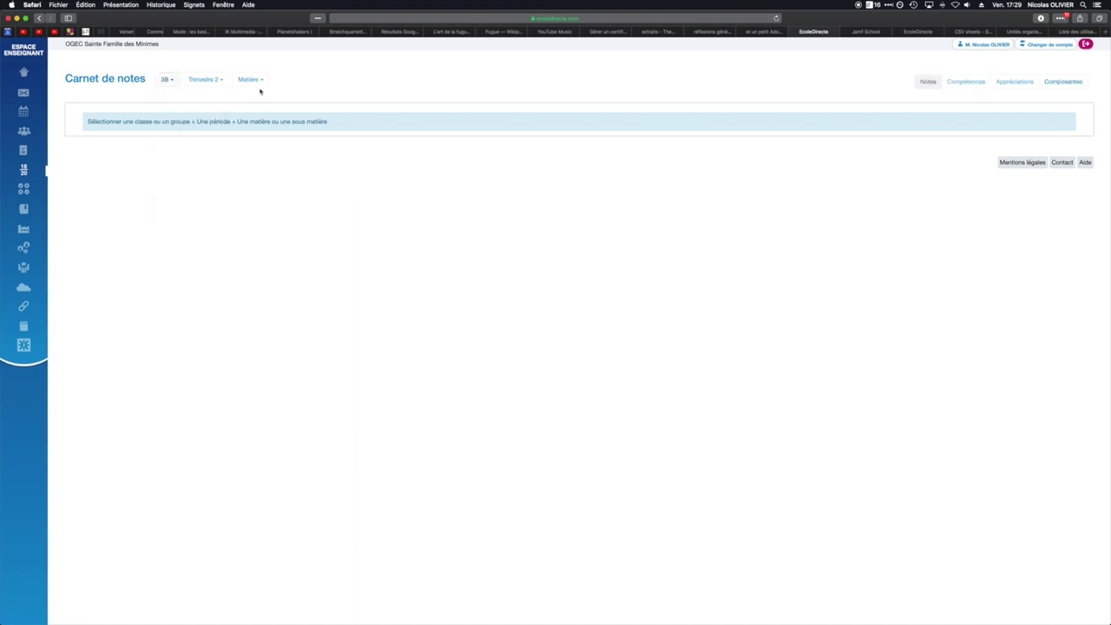
pyautogui.click(265, 79)
pyautogui.click(271, 94)
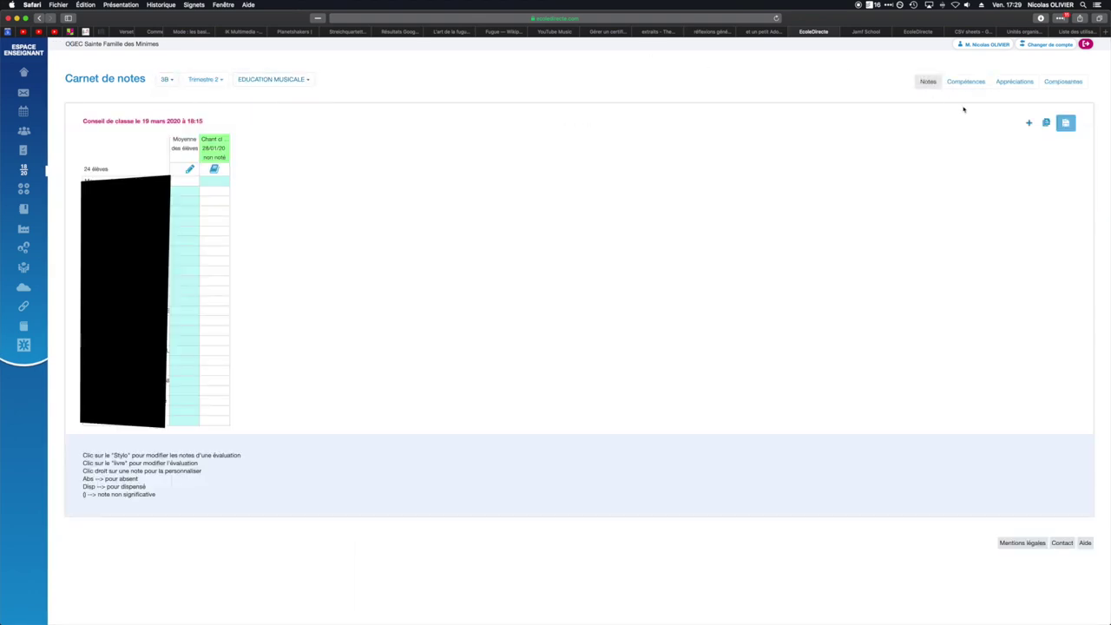
# Step: Create a graded evaluation labelled "QCM" with the type Leçon écrite, save it, and save the gradebook
pyautogui.click(1030, 123)
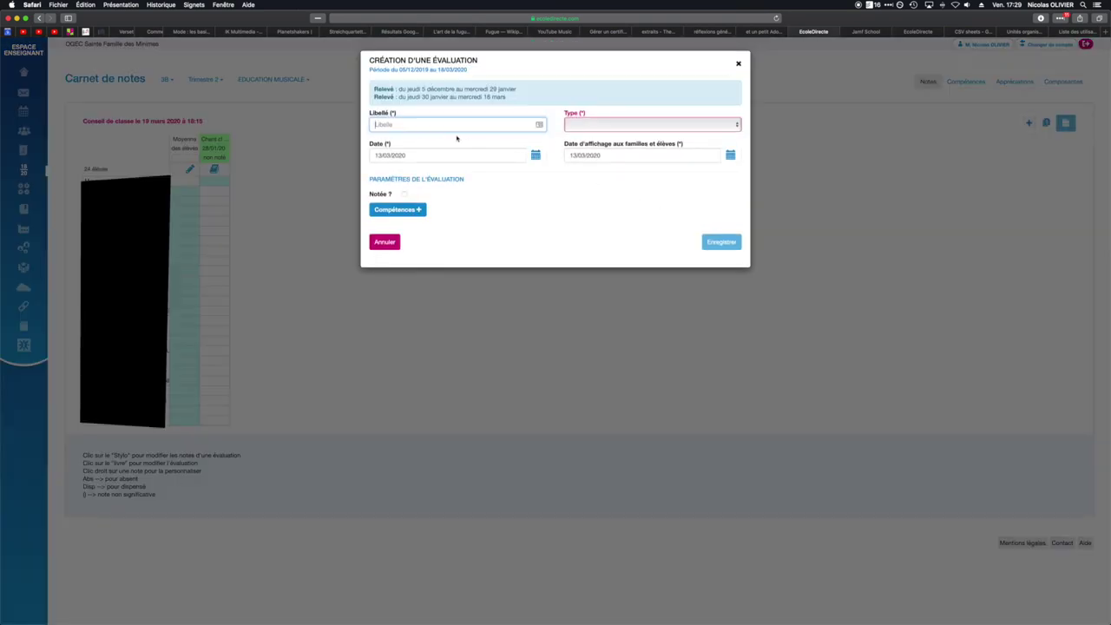
pyautogui.write('QCM')
pyautogui.click(404, 194)
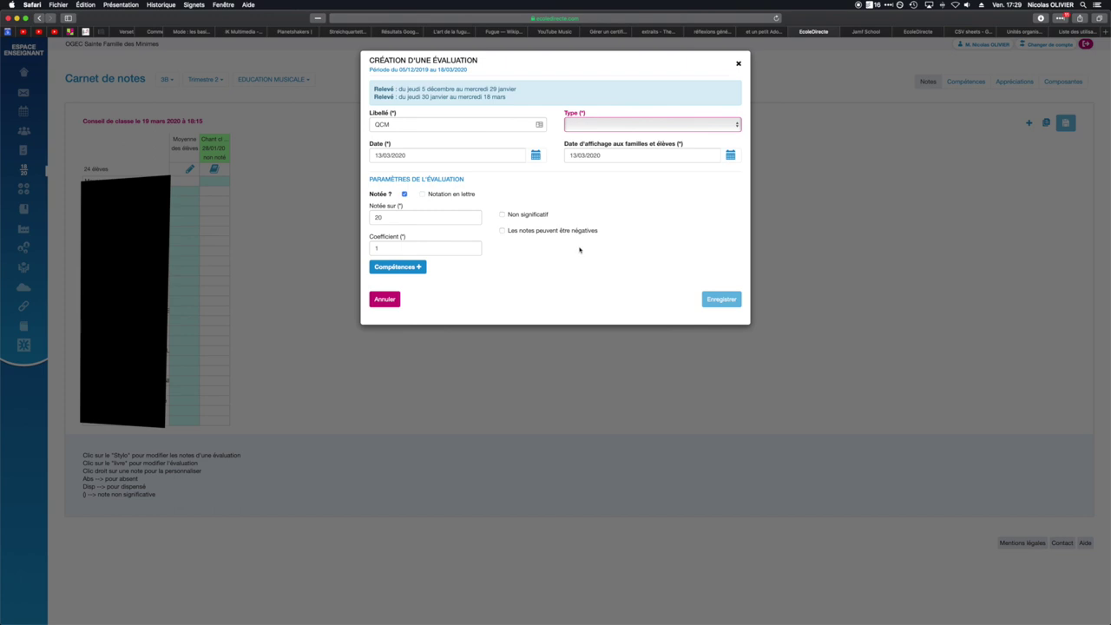
pyautogui.click(651, 124)
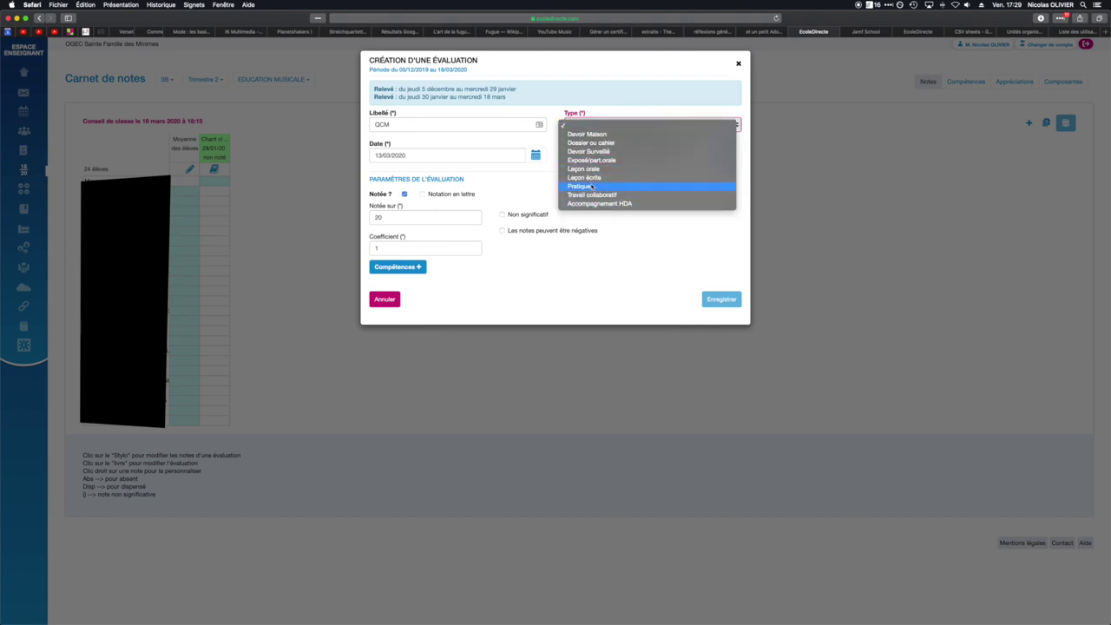
pyautogui.click(625, 177)
pyautogui.click(723, 301)
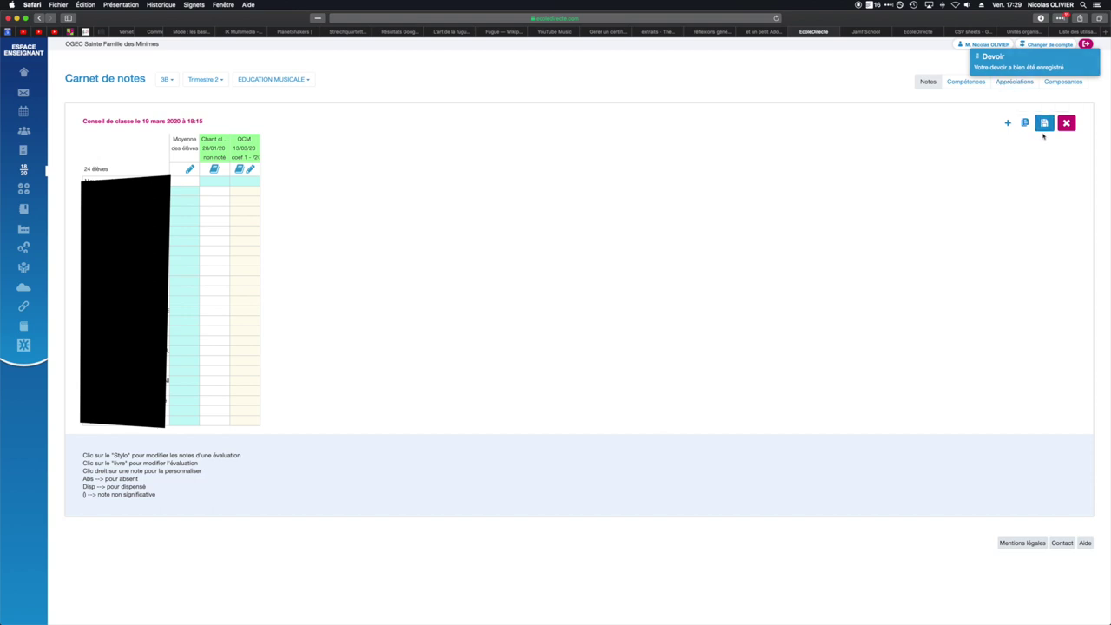
pyautogui.click(1044, 123)
# Step: Return to the QCM page and associate TEST QCM with the summative evaluation QCM (13/03/2020) of class 3B
pyautogui.click(40, 192)
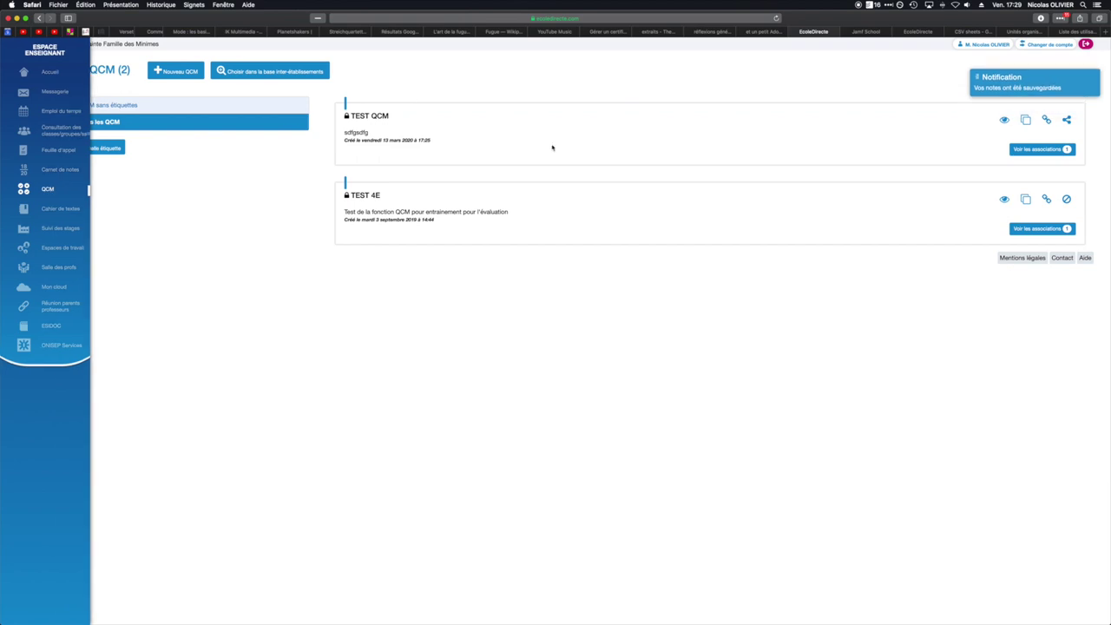
pyautogui.click(1048, 120)
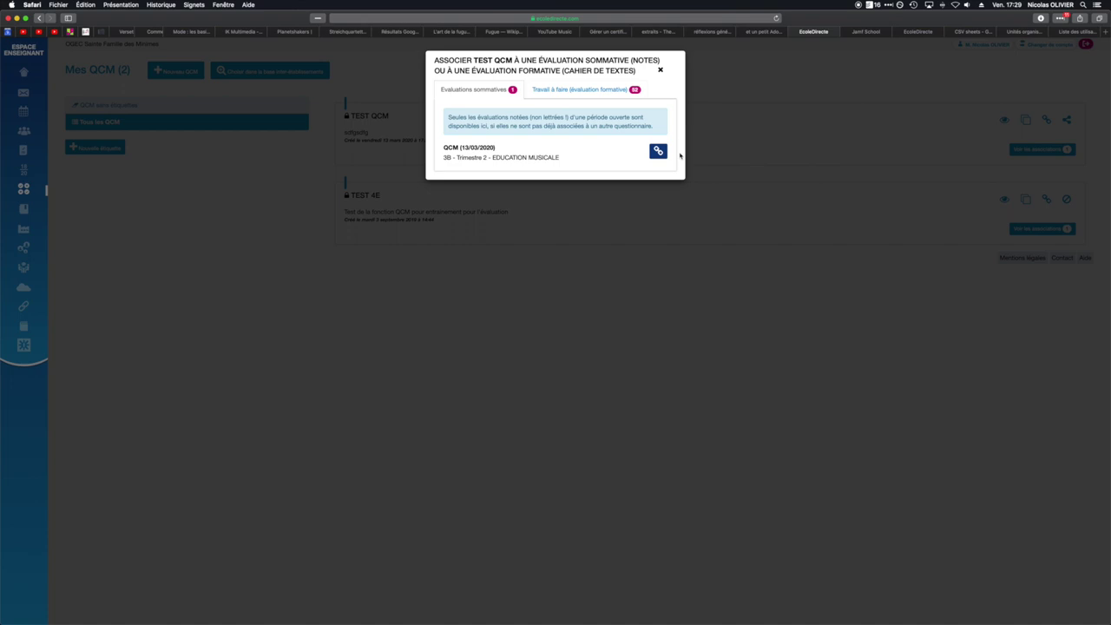
pyautogui.click(658, 151)
pyautogui.click(661, 71)
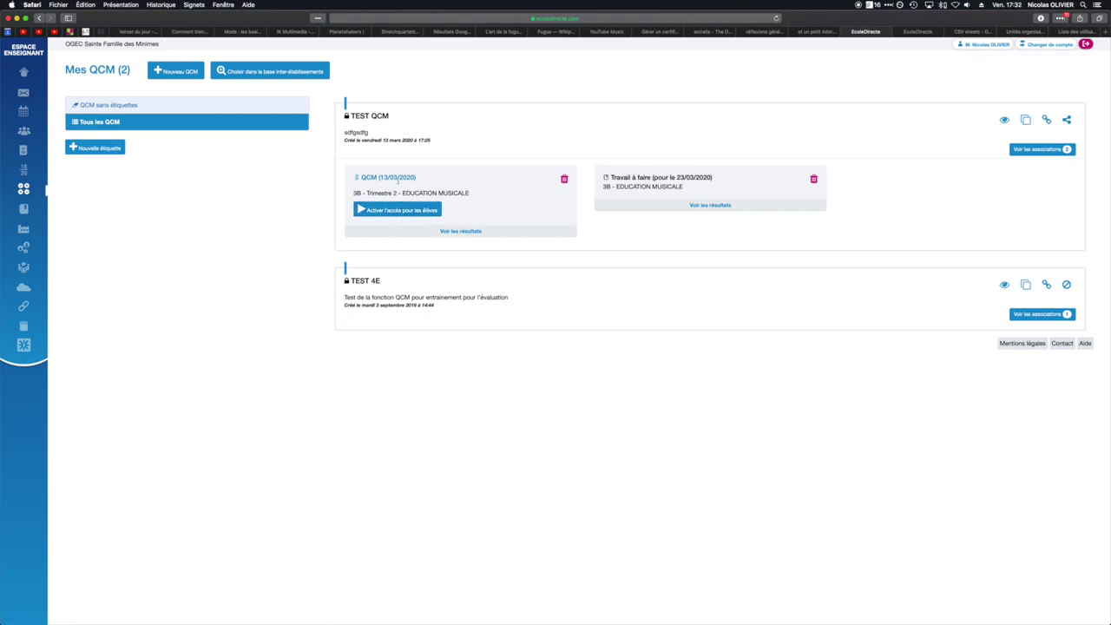
# Step: Activate student access to the QCM (13/03/2020) evaluation, confirm it, and switch to the student space
pyautogui.click(399, 210)
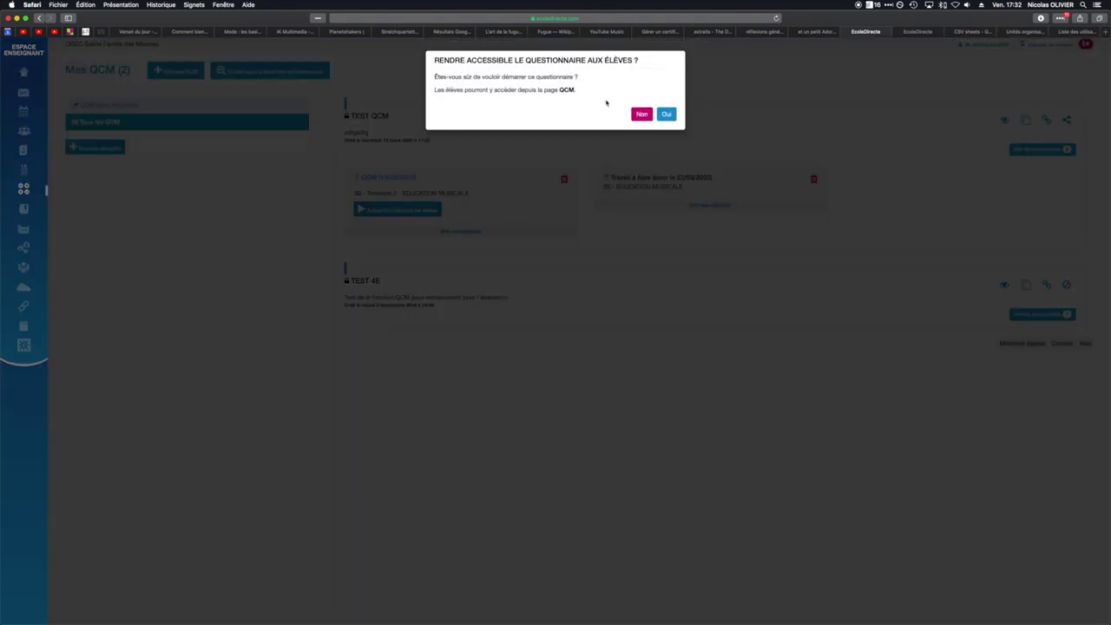
pyautogui.click(666, 115)
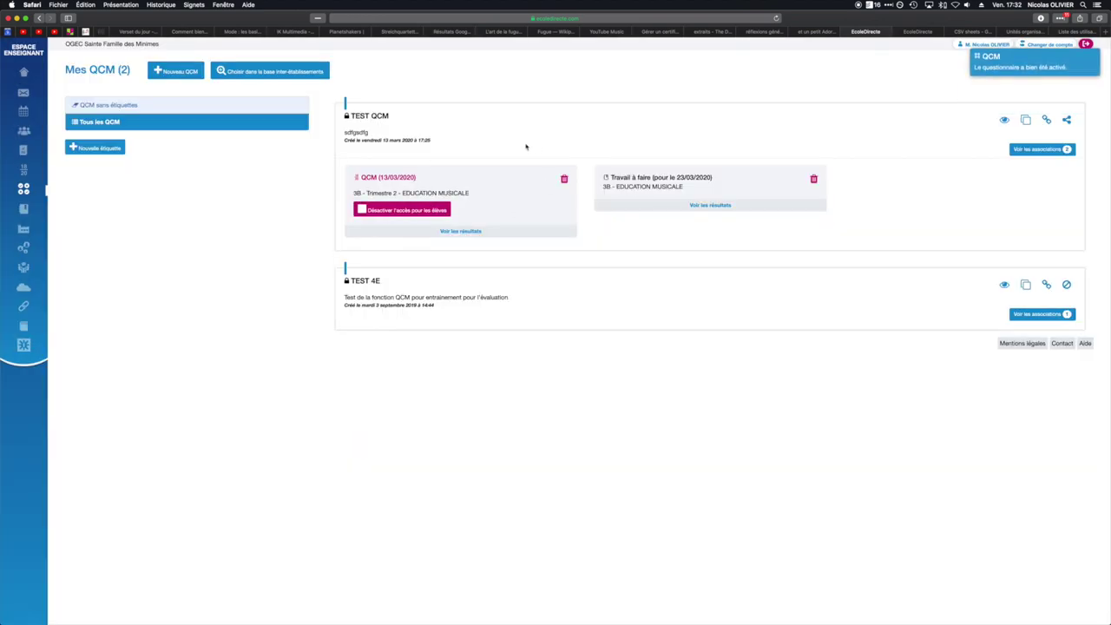
pyautogui.click(920, 32)
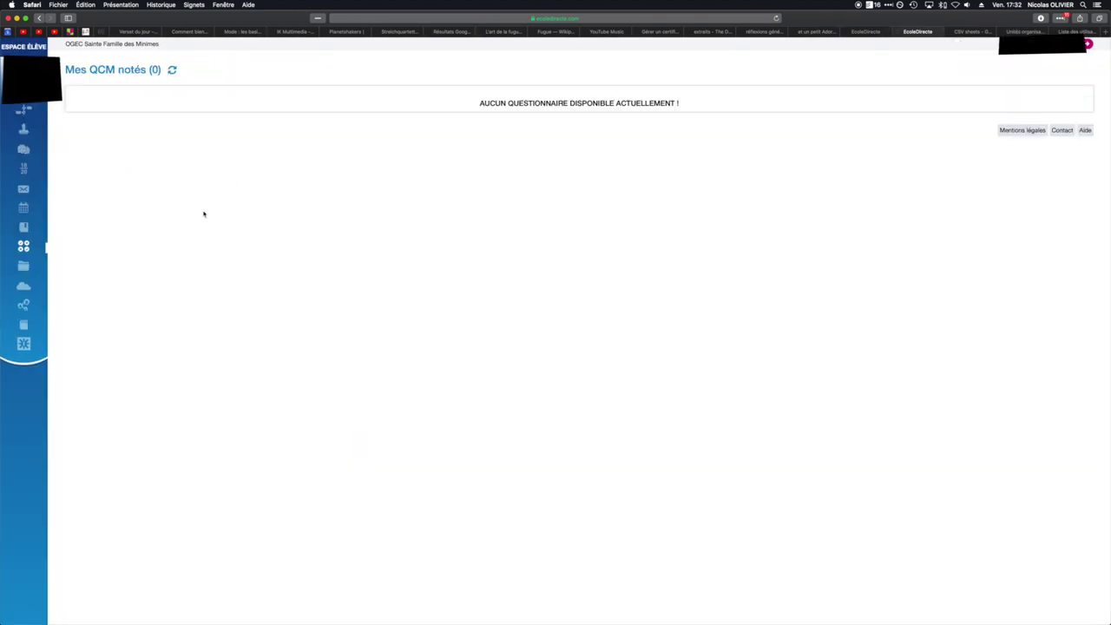
# Step: Refresh the student's graded QCM list by leaving for the Cahier de textes and returning to it
pyautogui.moveTo(31, 247)
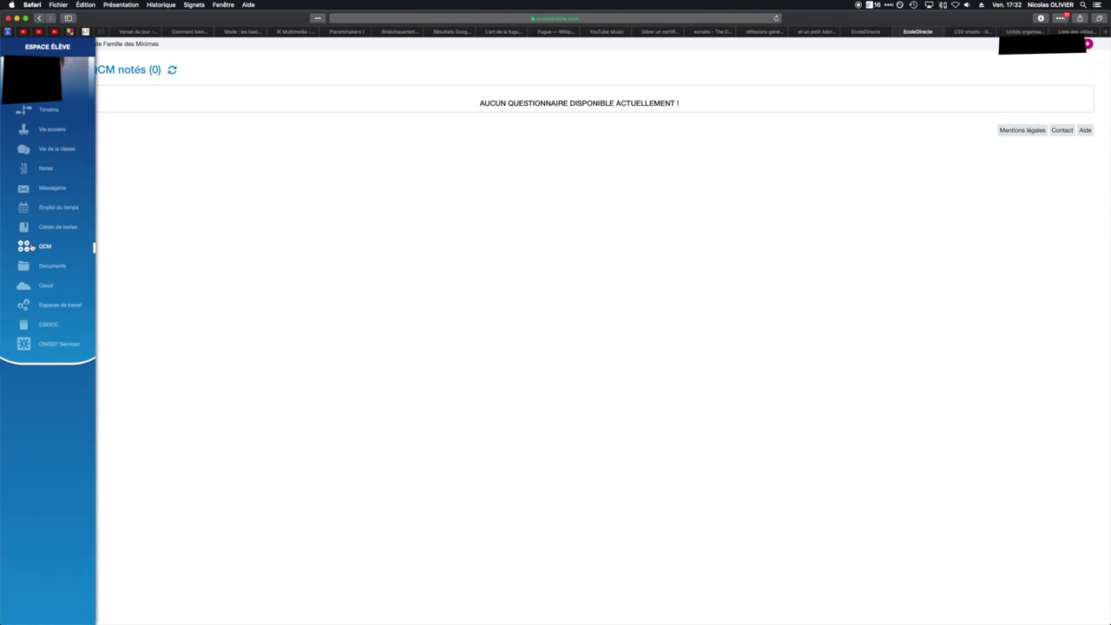
pyautogui.click(35, 227)
pyautogui.click(45, 248)
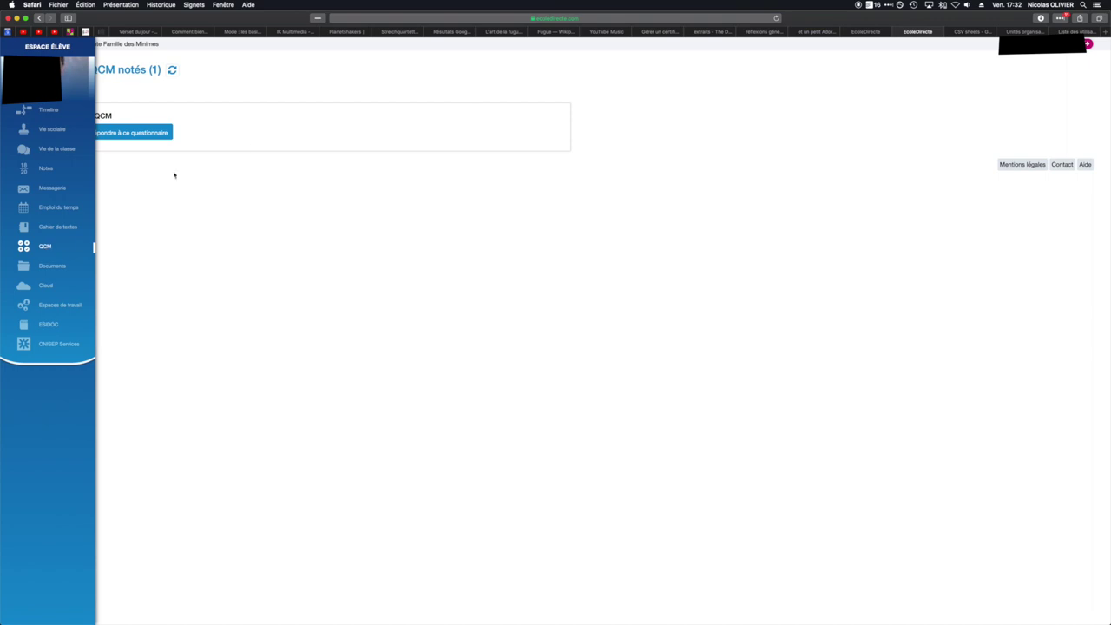
# Step: Start TEST QCM as the student, answer "oui" to the drum question, save the answer to finish the questionnaire, and close it
pyautogui.click(109, 135)
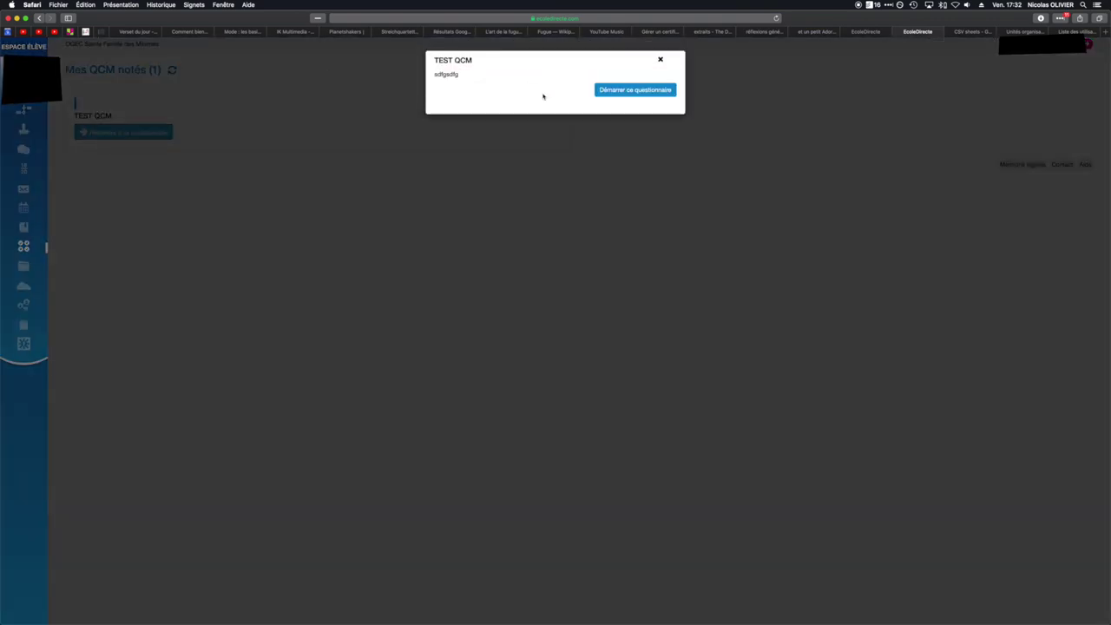
pyautogui.click(650, 91)
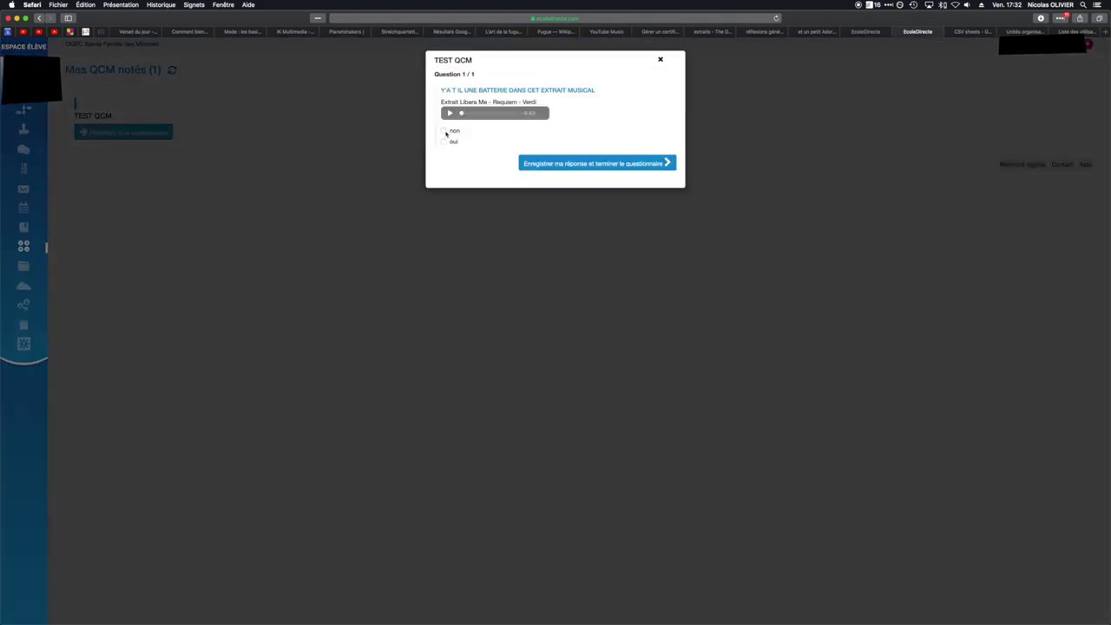
pyautogui.click(582, 165)
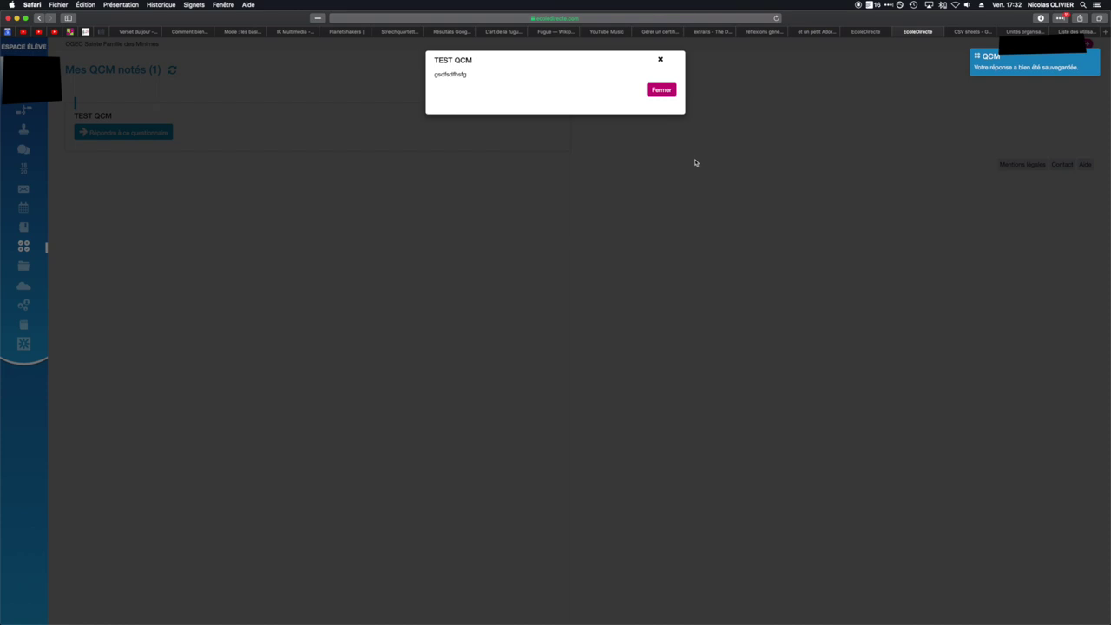
pyautogui.click(660, 90)
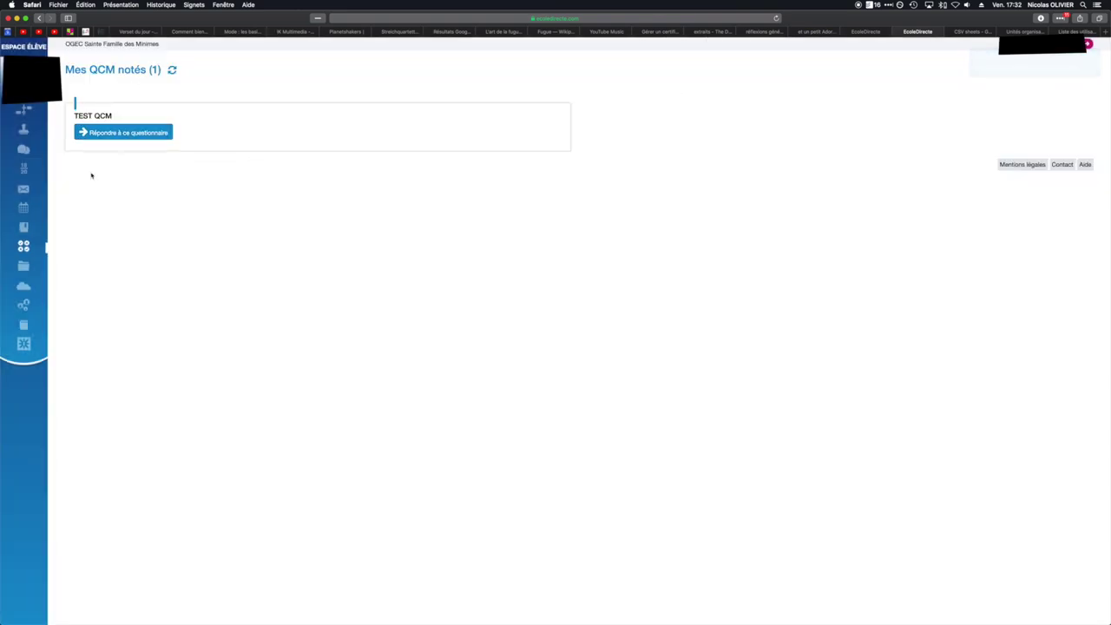
# Step: Try to answer TEST QCM a second time as the student, and dismiss the questionnaire window
pyautogui.click(113, 133)
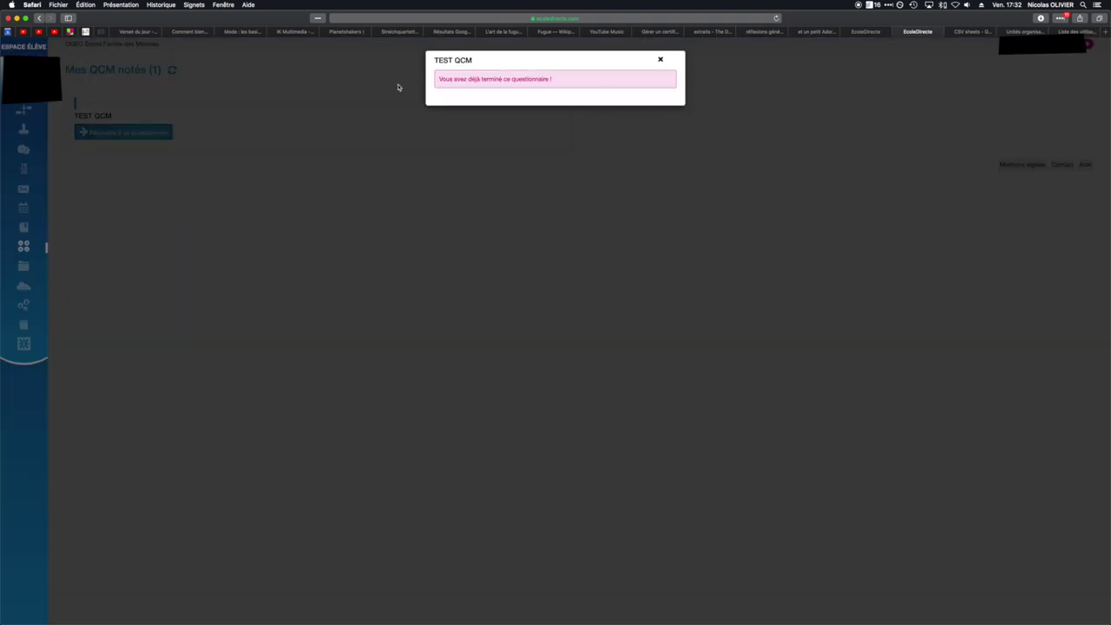
pyautogui.click(660, 58)
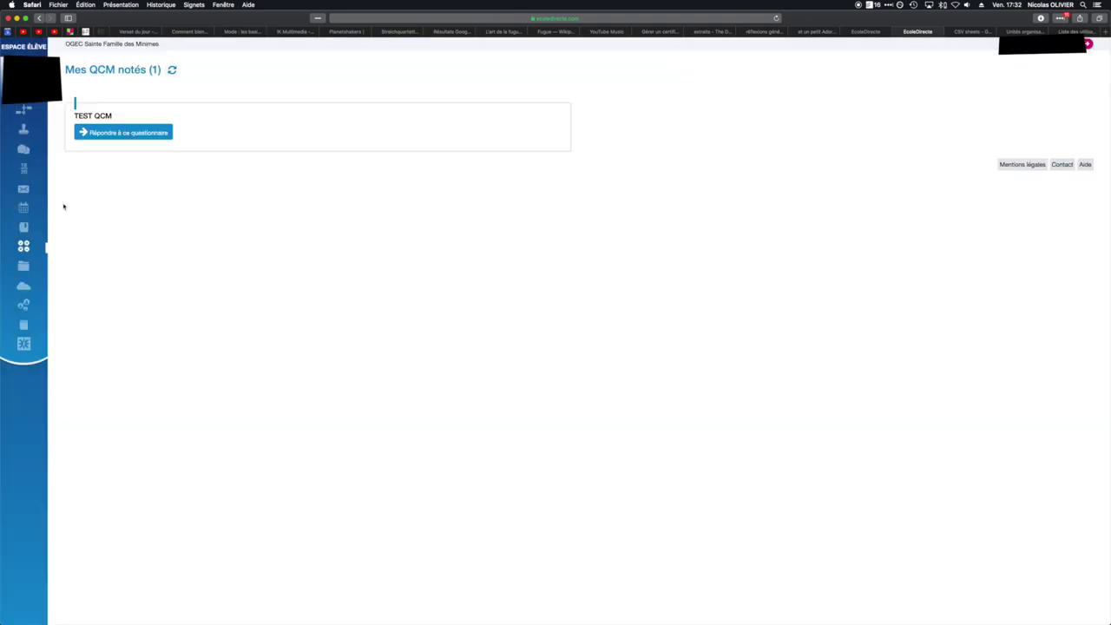
pyautogui.moveTo(45, 237)
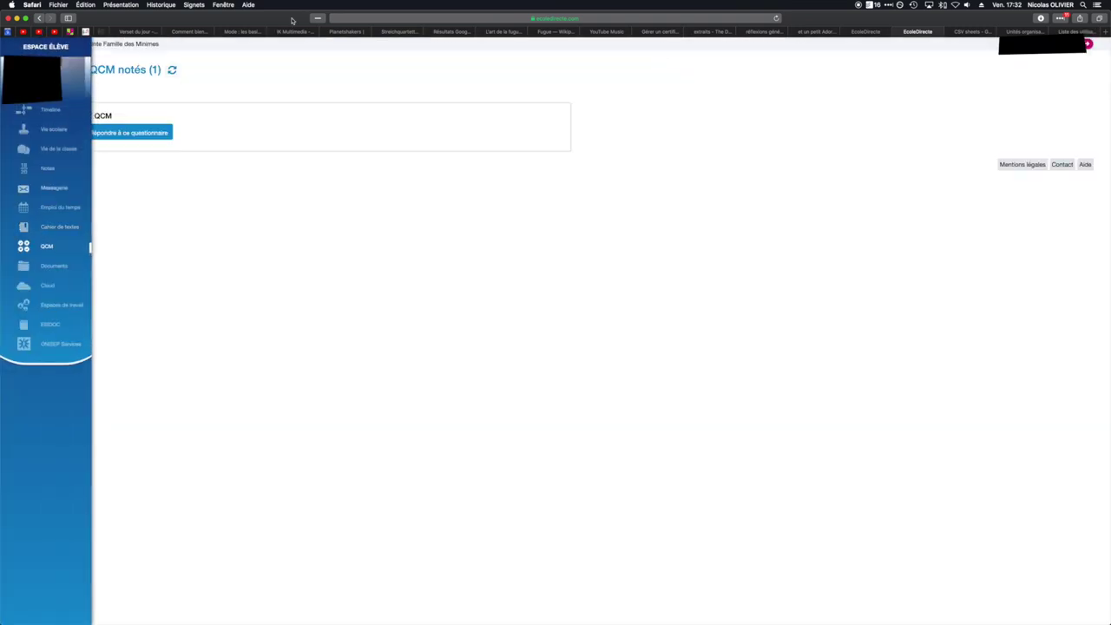
# Step: Switch back to the teacher space and examine the overall results and student answers for the QCM (13/03/2020) evaluation
pyautogui.click(867, 32)
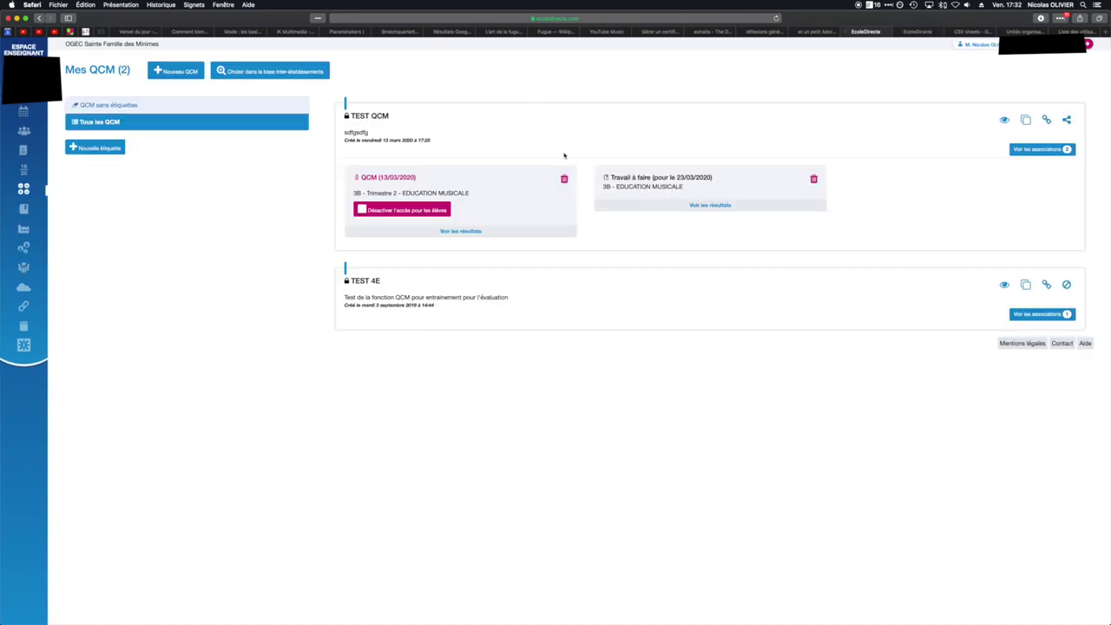
pyautogui.click(460, 231)
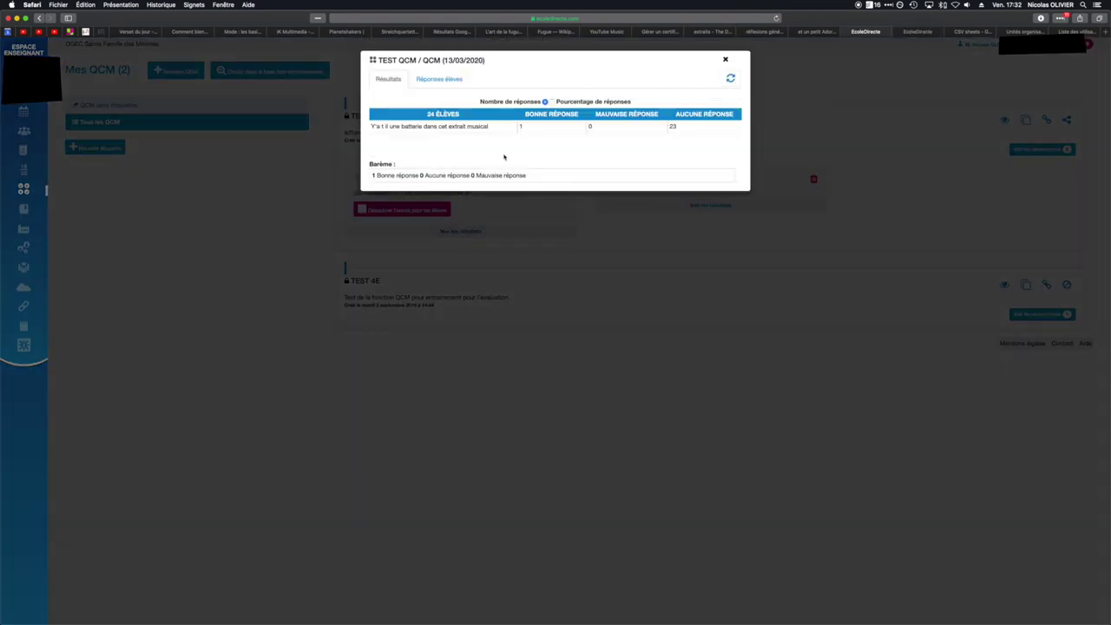
pyautogui.click(451, 83)
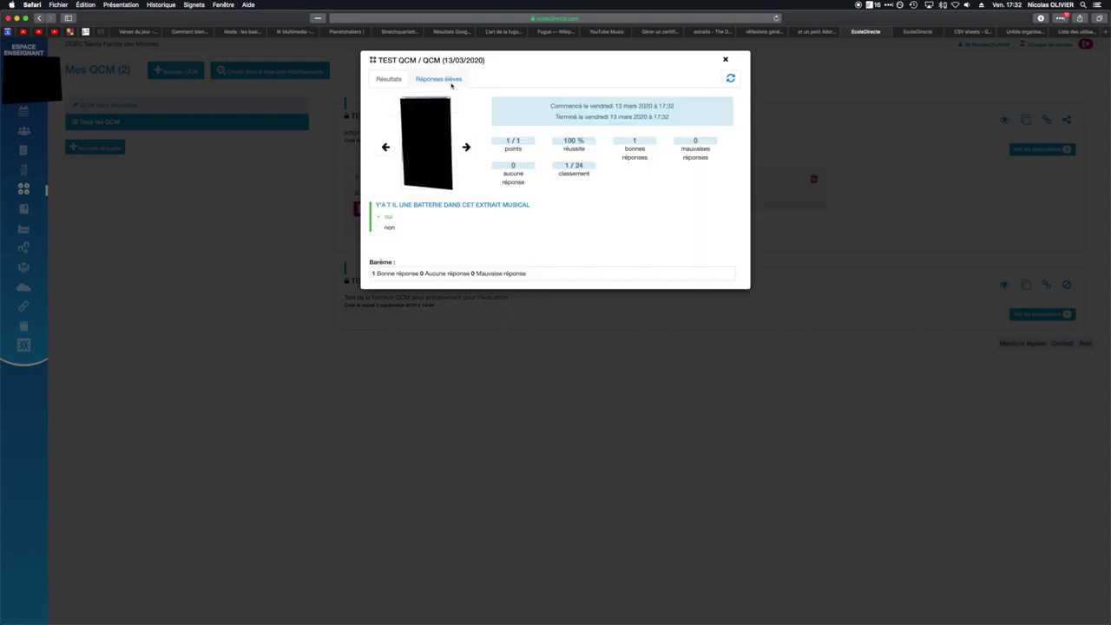
pyautogui.press('Escape')
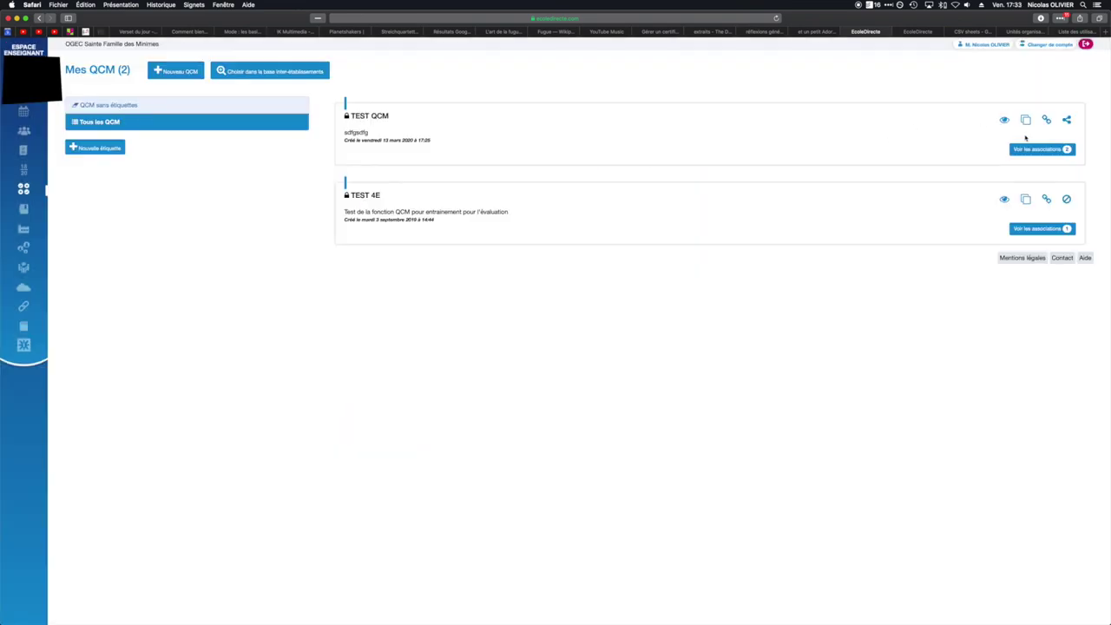
# Step: Deactivate student access to the QCM (13/03/2020) evaluation, confirm stopping it, and acknowledge the automatic grade entry summary
pyautogui.click(387, 209)
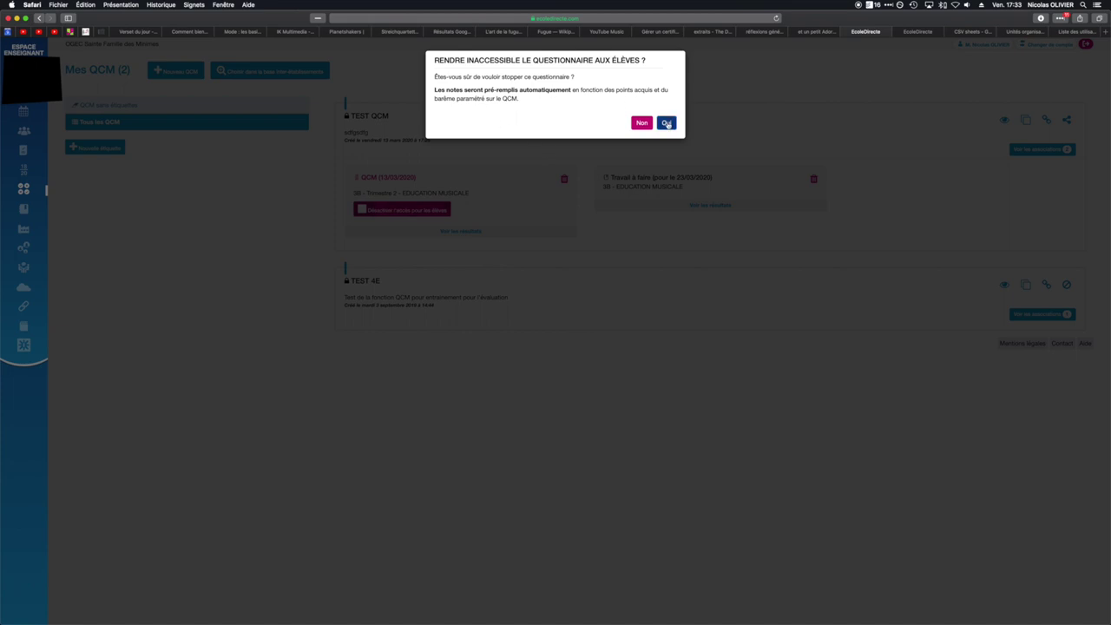
pyautogui.click(666, 123)
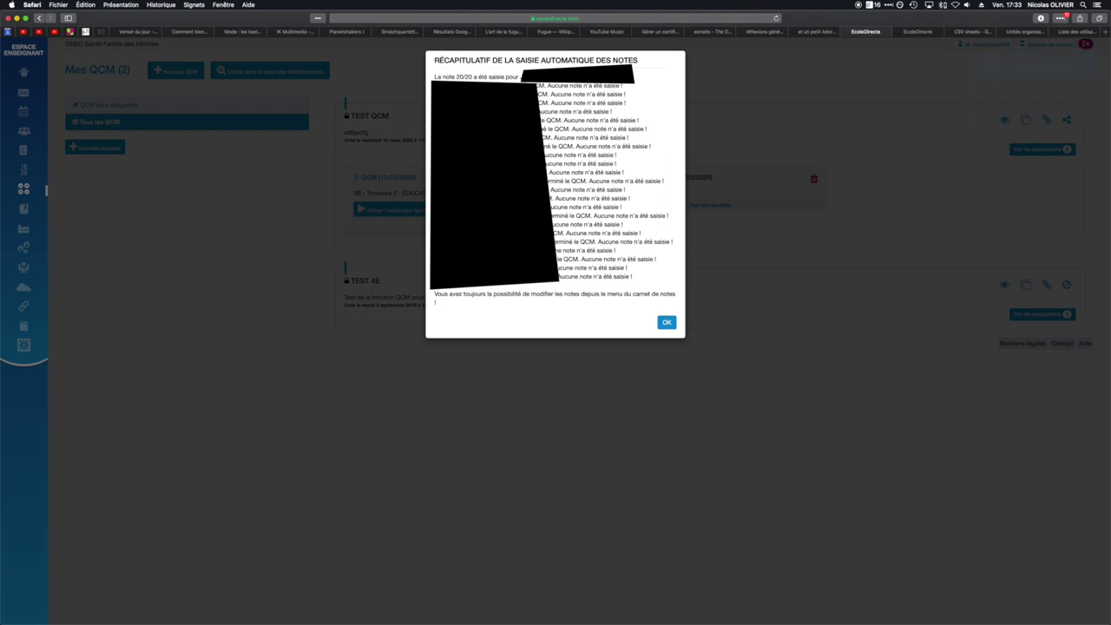
pyautogui.click(666, 323)
pyautogui.click(666, 323)
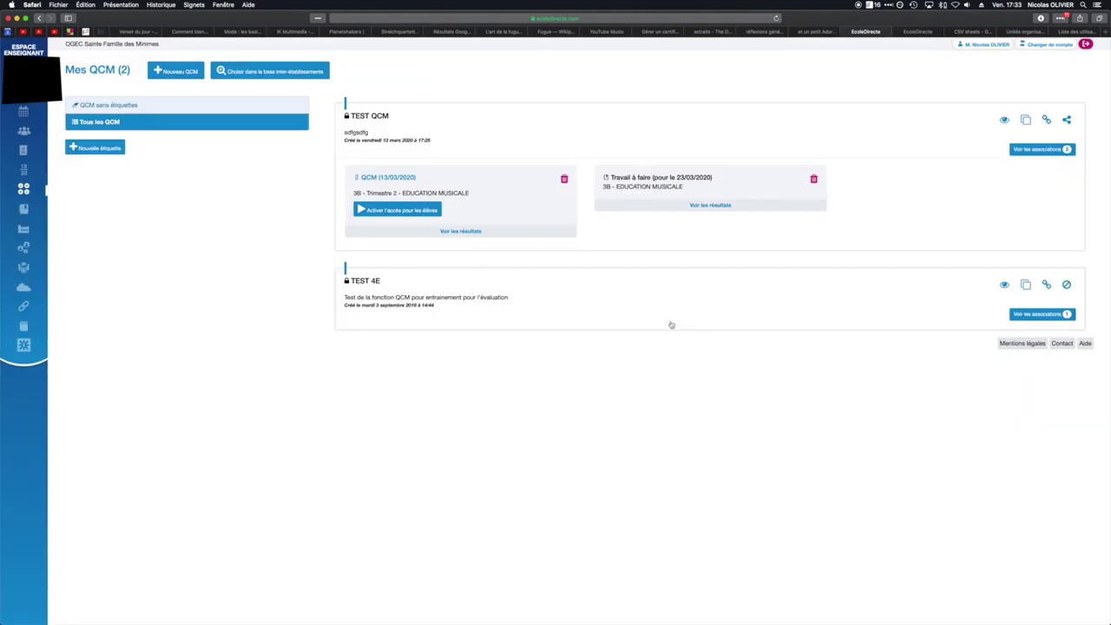
# Step: Reopen the Carnet de notes for class 3B, Trimestre 2, EDUCATION MUSICALE to check the automatically entered grades
pyautogui.click(54, 171)
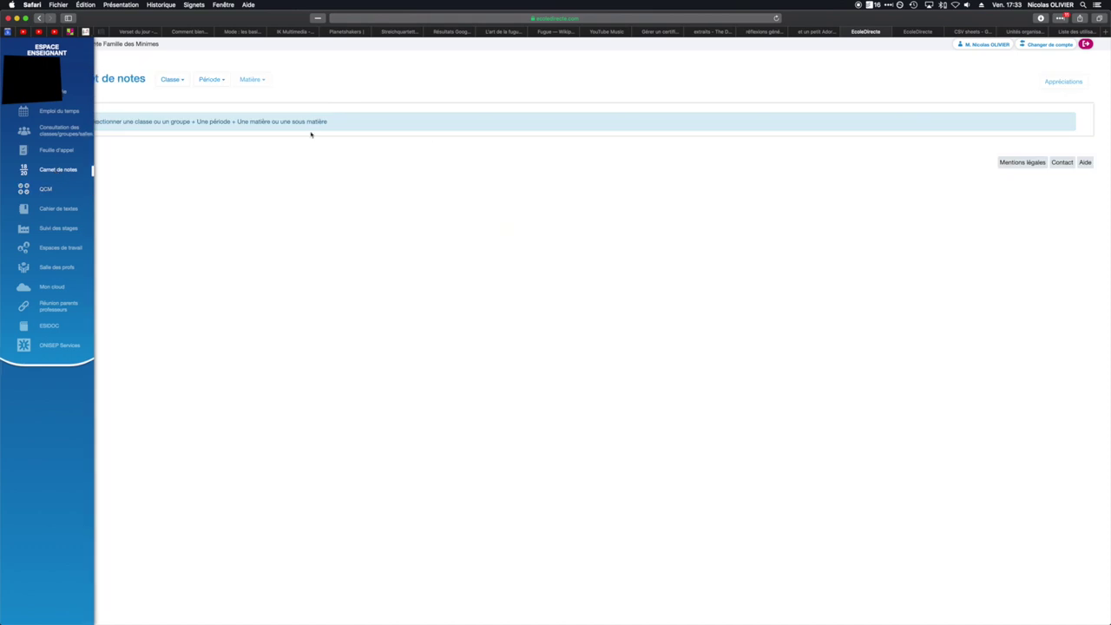
pyautogui.click(173, 80)
pyautogui.click(177, 106)
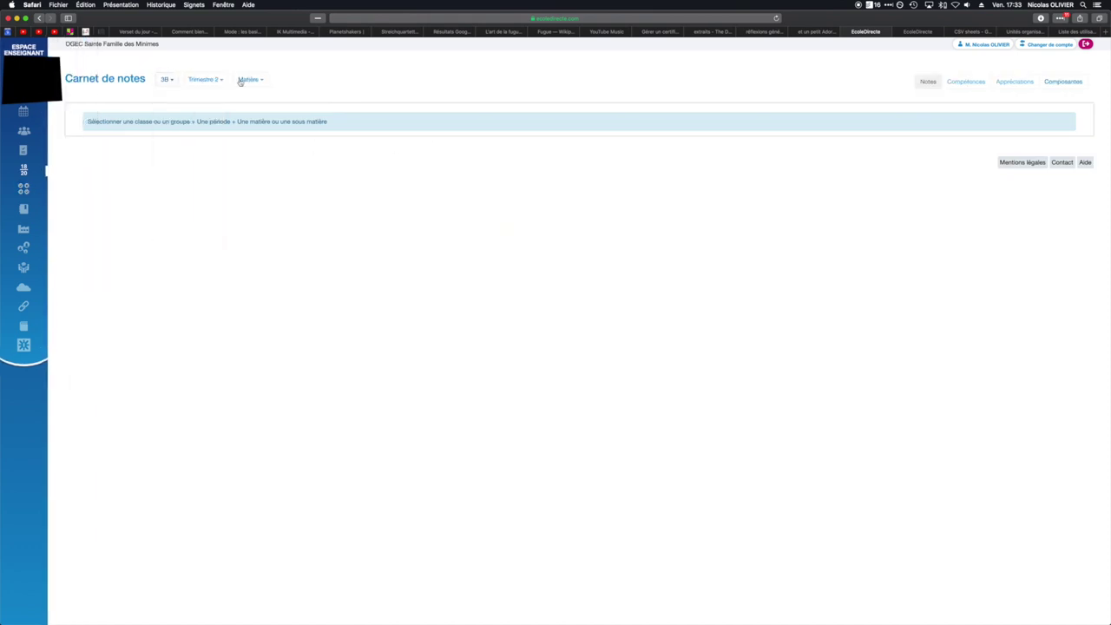
pyautogui.click(250, 79)
pyautogui.click(269, 92)
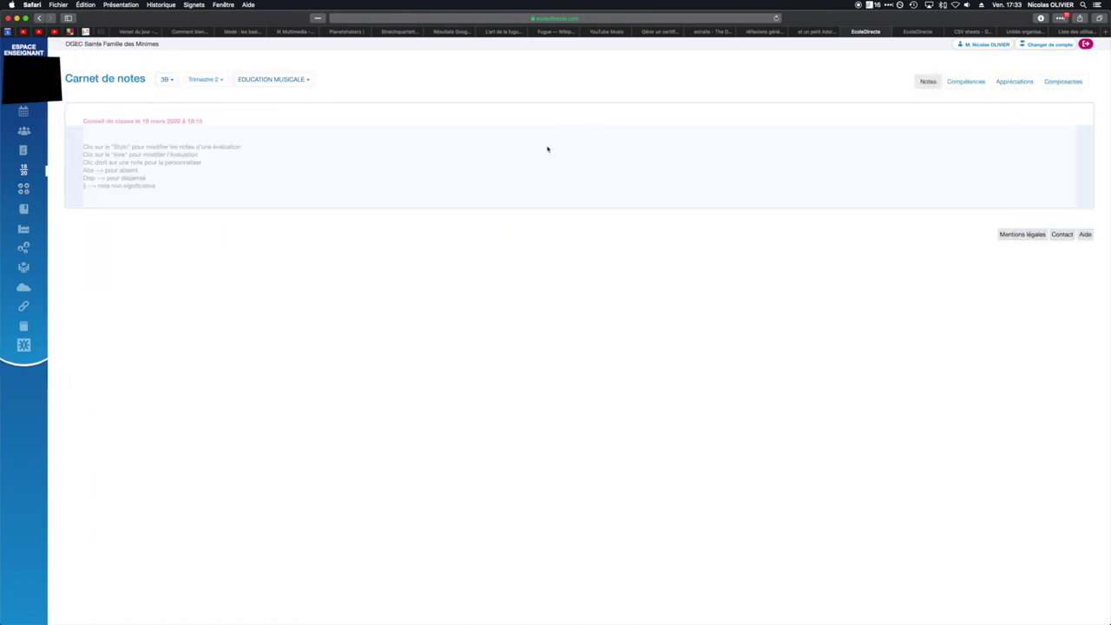